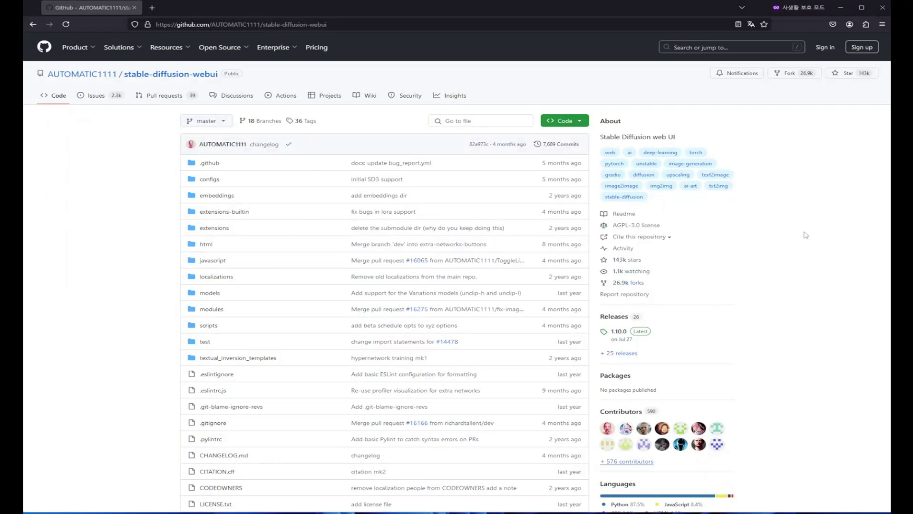
Step: Open the Python 3.10.6 release page linked in the README's Windows installation instructions in a new tab and find its download files
scroll(801, 175, "down", 20)
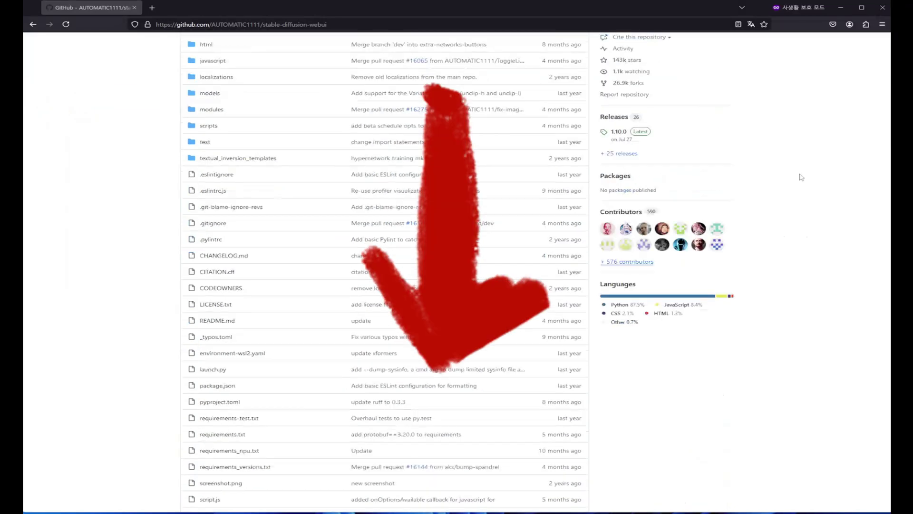
scroll(801, 175, "down", 3)
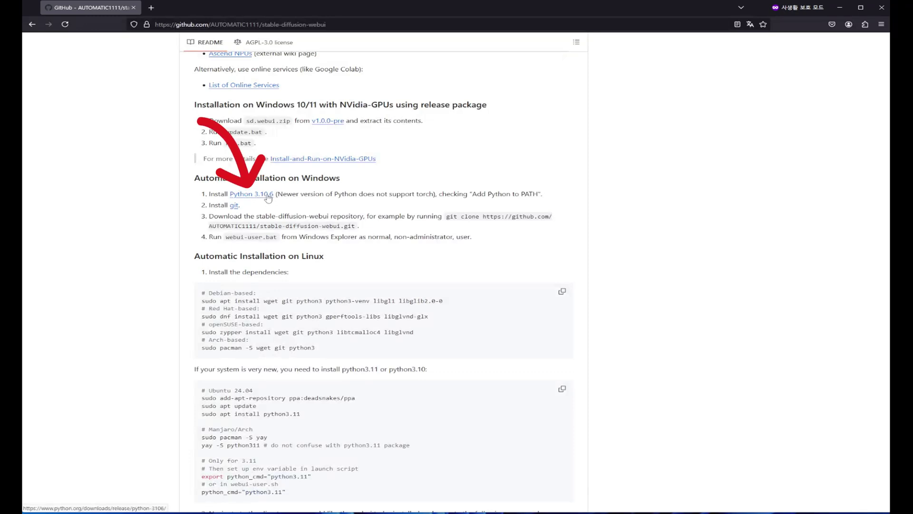
left_click(264, 195)
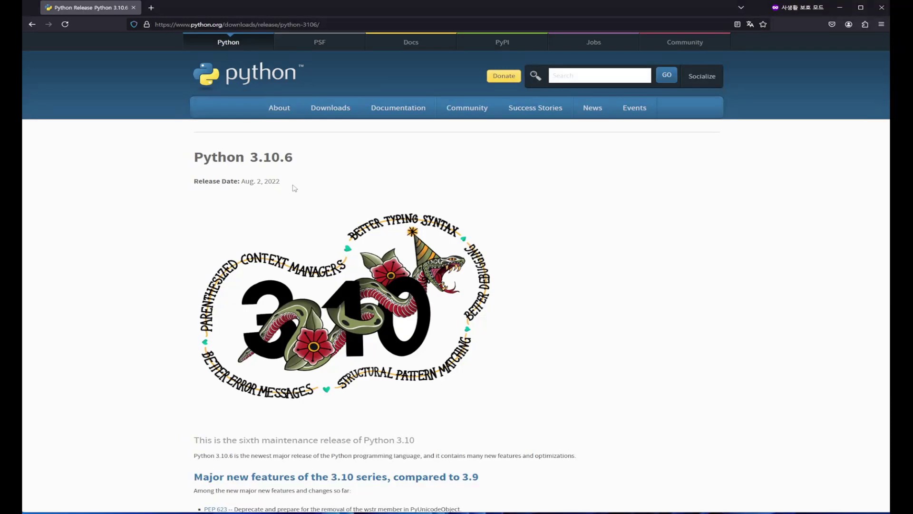
key("alt+Left")
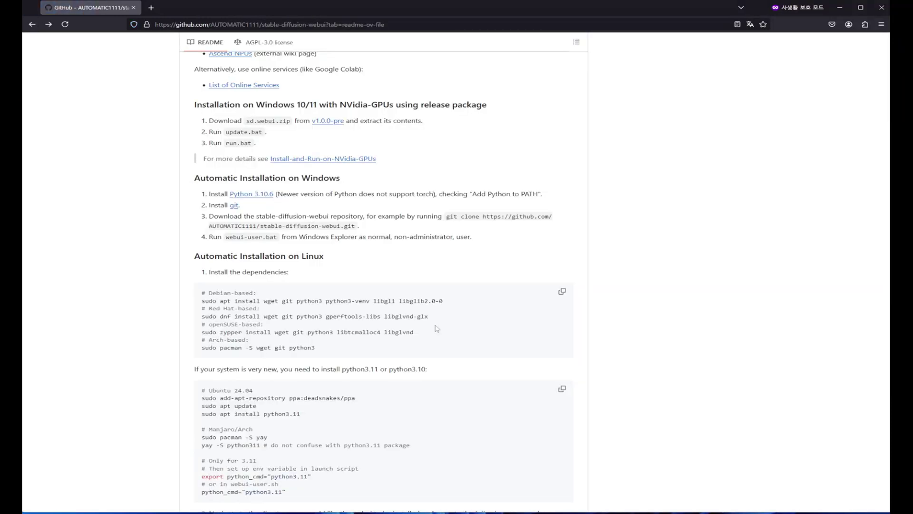
left_click(265, 196, "ctrl")
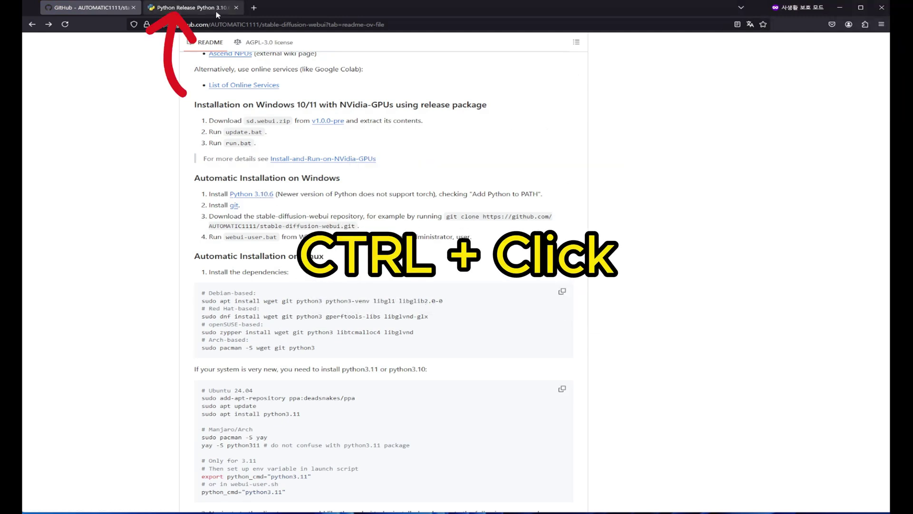
left_click(217, 14)
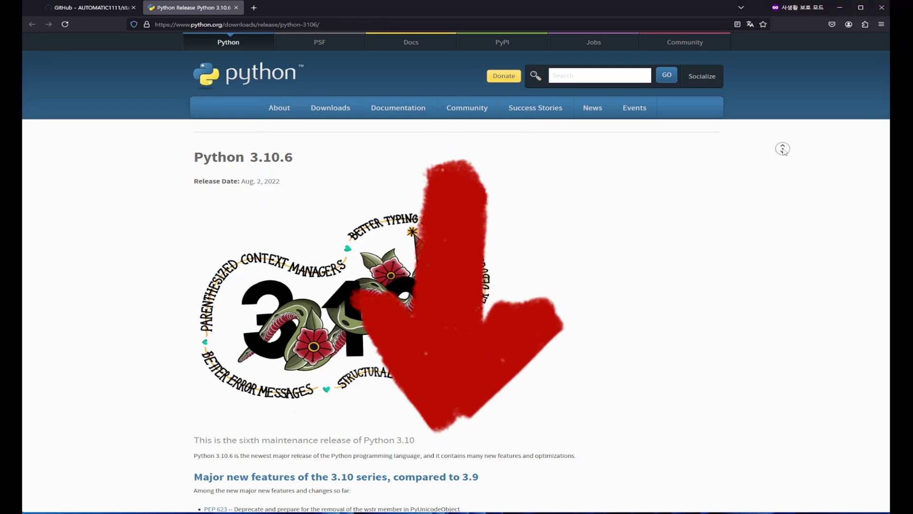
scroll(783, 149, "down", 15)
scroll(795, 309, "up", 5)
scroll(794, 309, "down", 3)
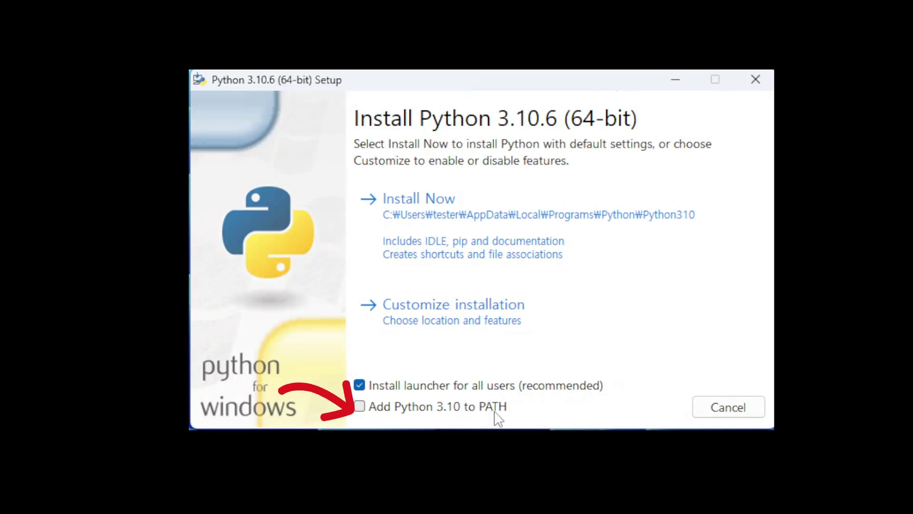
Step: Enable Add Python 3.10 to PATH, choose a customized installation and accept the default optional features
left_click(373, 411)
left_click(425, 333)
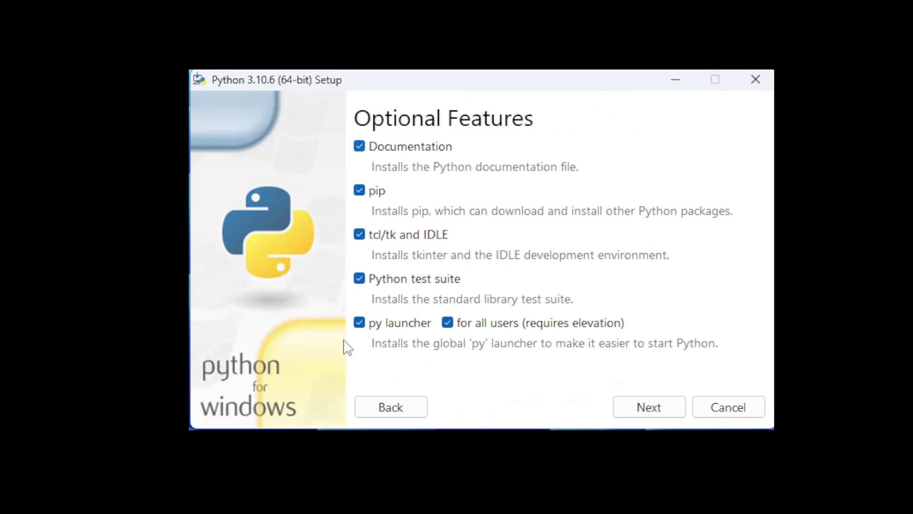
left_click(634, 406)
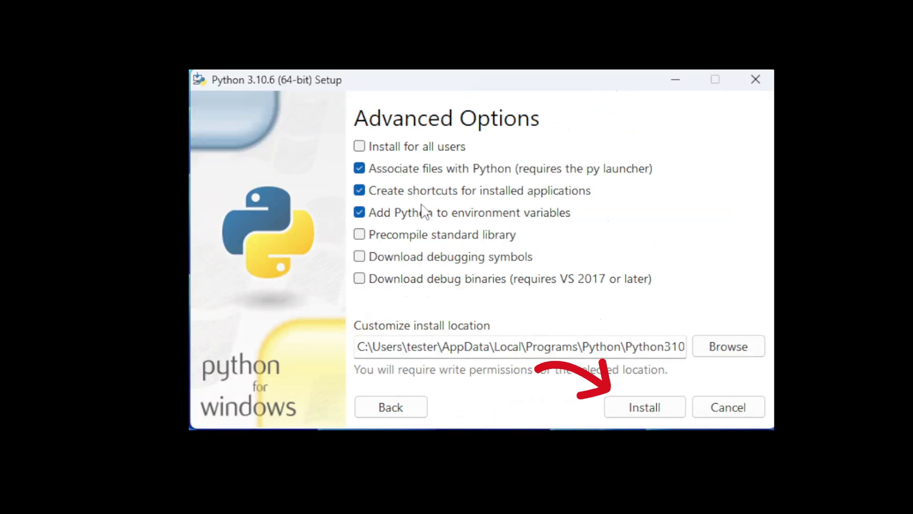
Step: Enable installation for all users, debugging symbols and debug binaries, and install Python to C:\Program Files\Python310
left_click(388, 148)
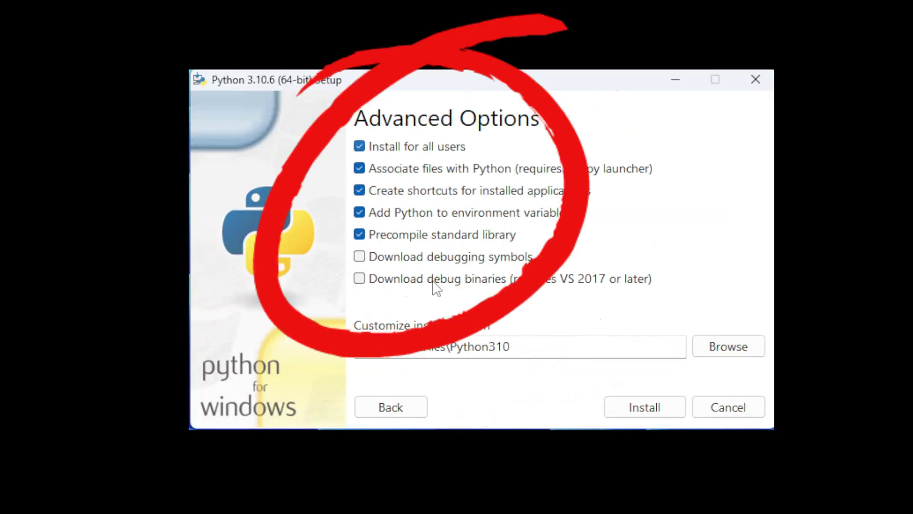
left_click(461, 260)
left_click(468, 282)
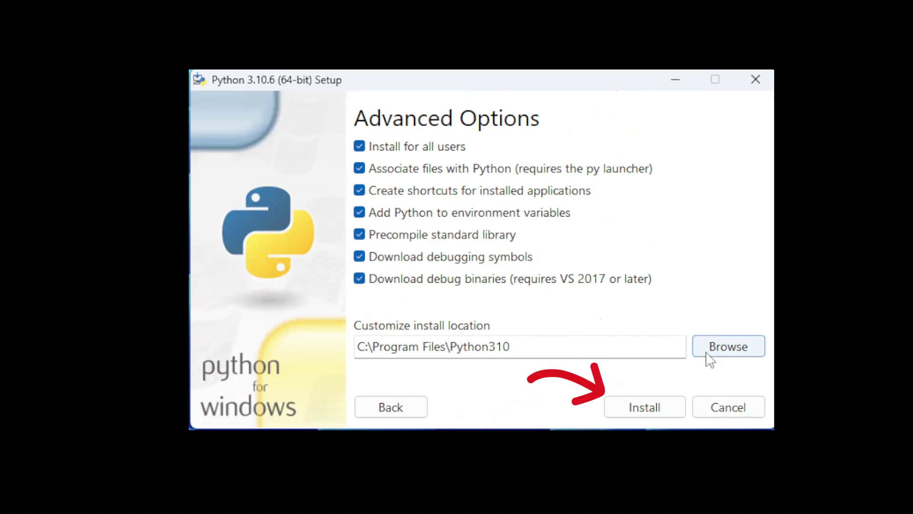
left_click(653, 409)
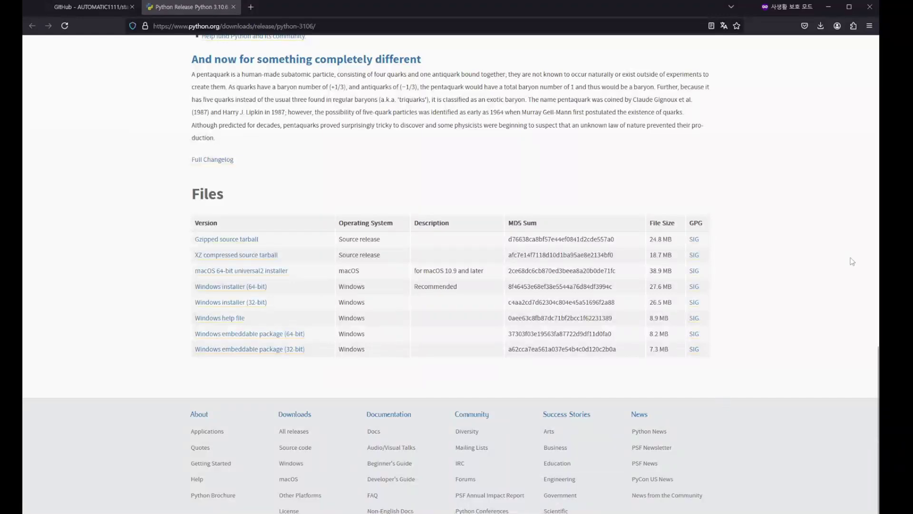
Step: Close the Python release page and open the README's git download link in a new tab
middle_click(212, 9)
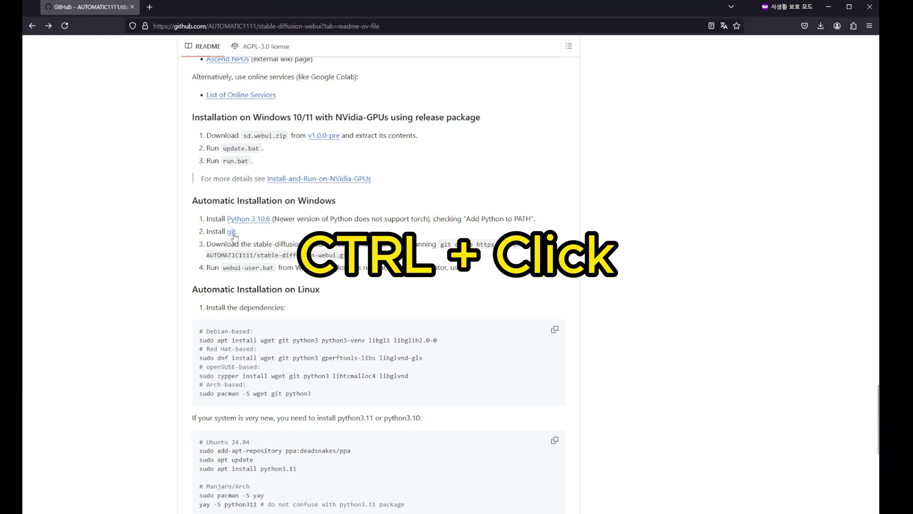
left_click(231, 232, "ctrl")
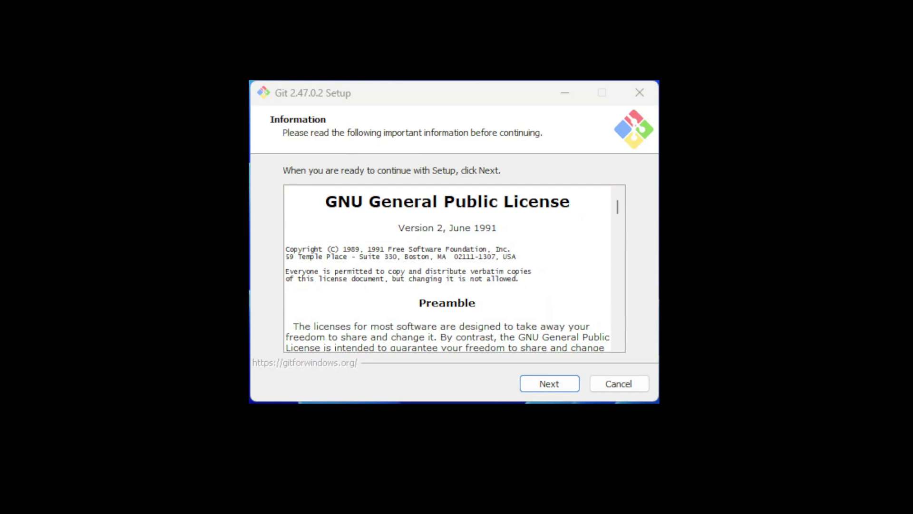
Step: Install Git 2.47.0.2 into C:\Program Files\Git with all default options, and turn off View Release Notes
left_click(543, 384)
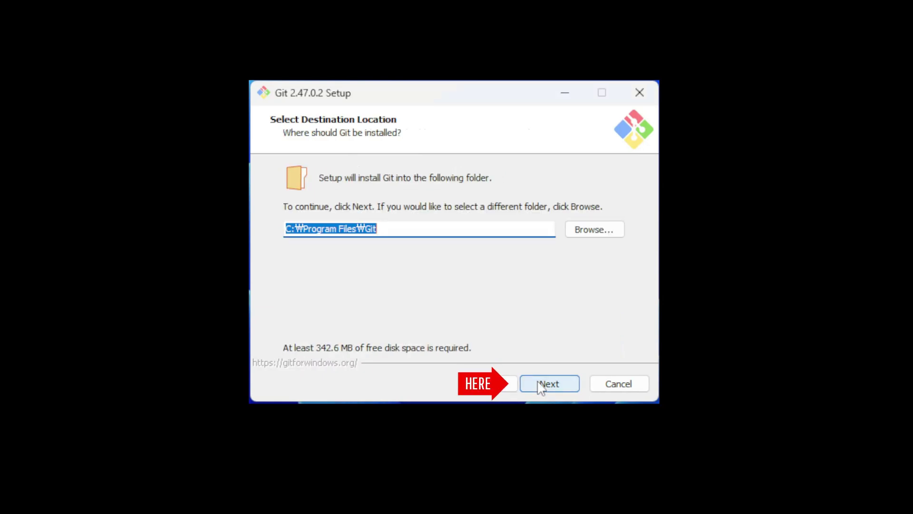
left_click(541, 386)
key("Return")
left_click(543, 386)
left_click(544, 387)
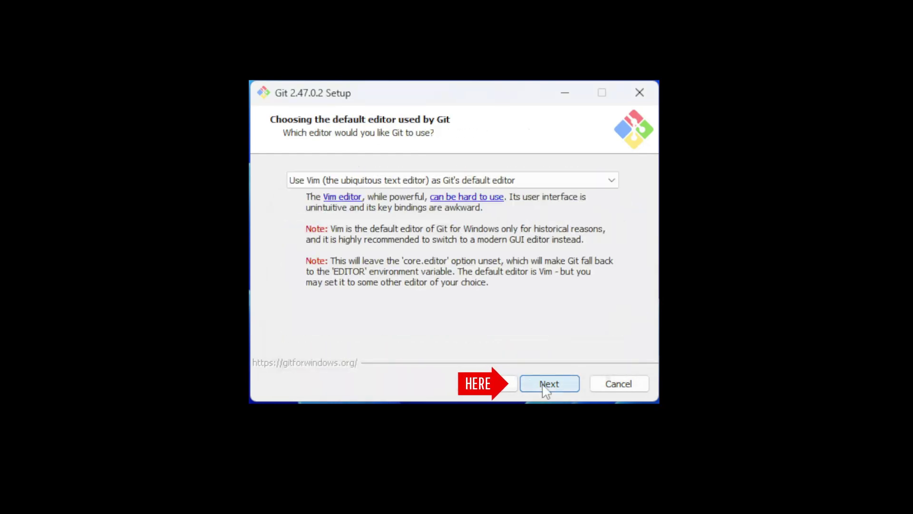
left_click(544, 387)
left_click(544, 386)
left_click(544, 387)
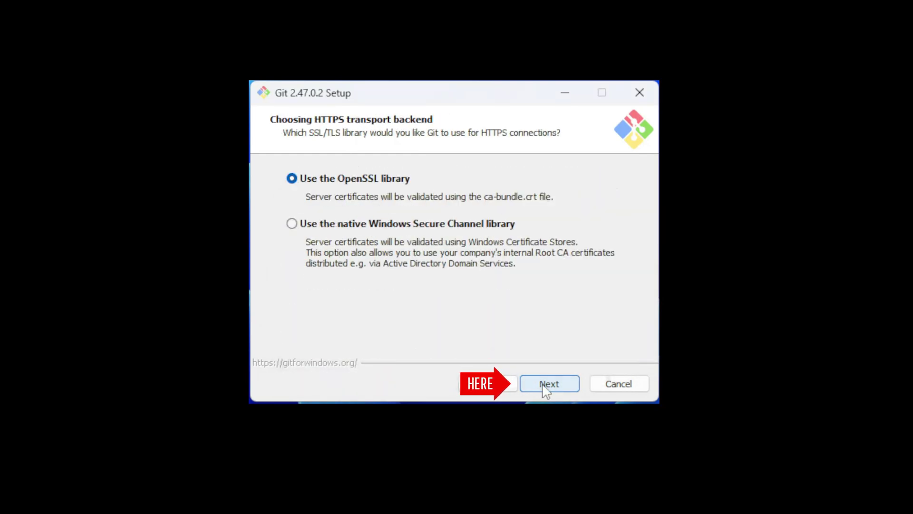
left_click(547, 386)
left_click(547, 386)
left_click(547, 386)
left_click(547, 387)
left_click(548, 386)
left_click(547, 386)
left_click(547, 386)
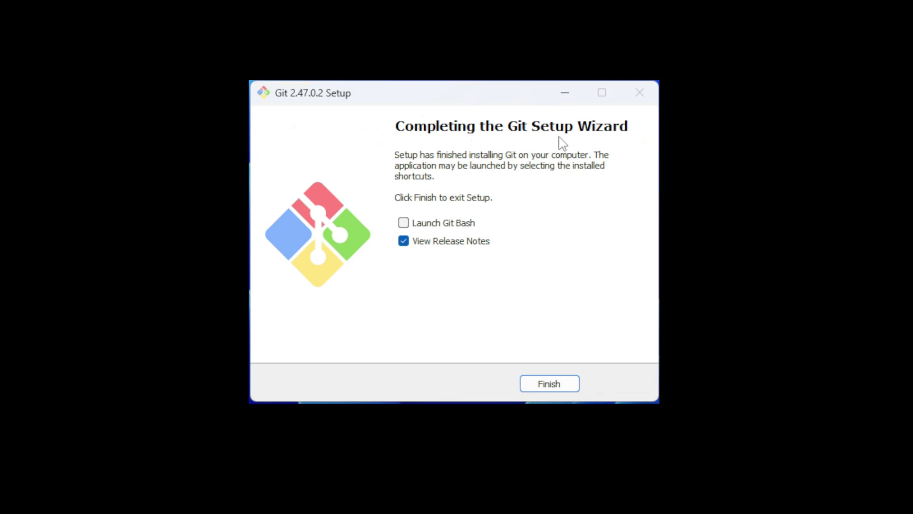
left_click(404, 241)
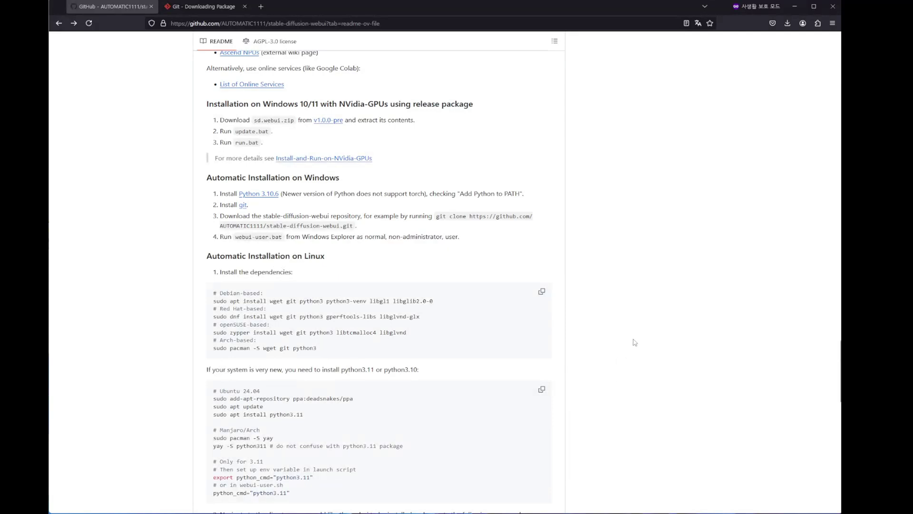
Step: Highlight the git clone command for the AUTOMATIC1111 stable-diffusion-webui repository in the README's Windows installation instructions
left_click_drag(436, 217, 356, 226)
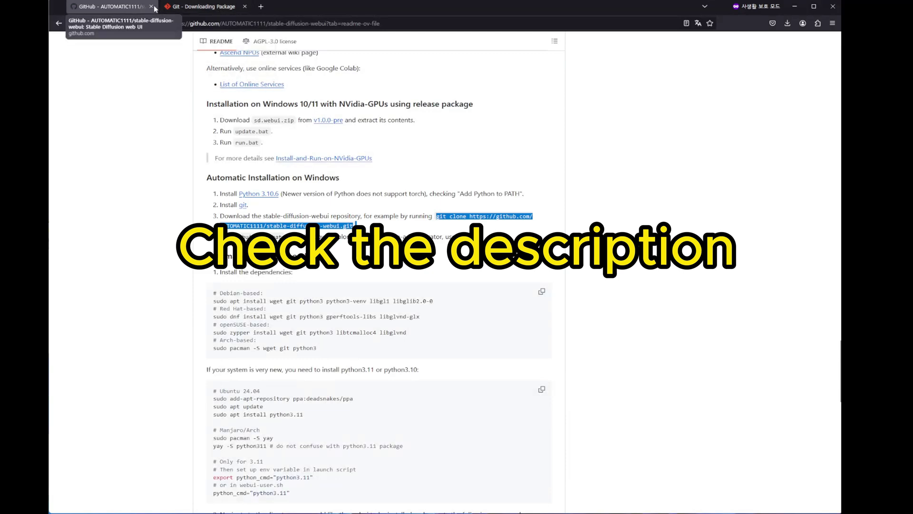
mouse_move(180, 10)
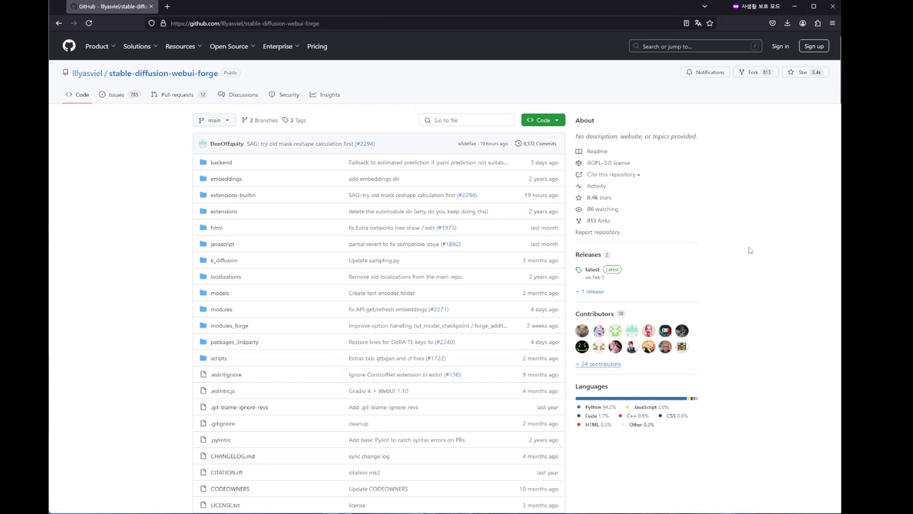
left_click_drag(87, 95, 110, 74)
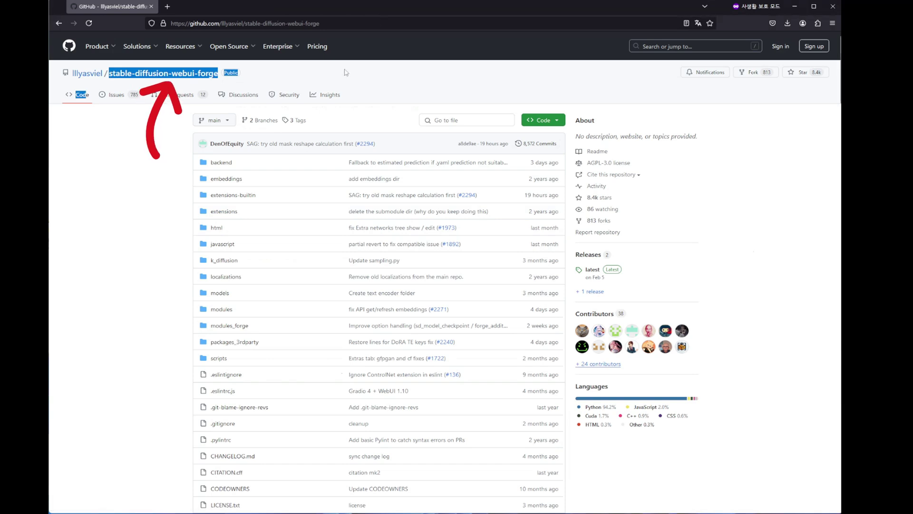
left_click(741, 86)
scroll(741, 87, "down", 15)
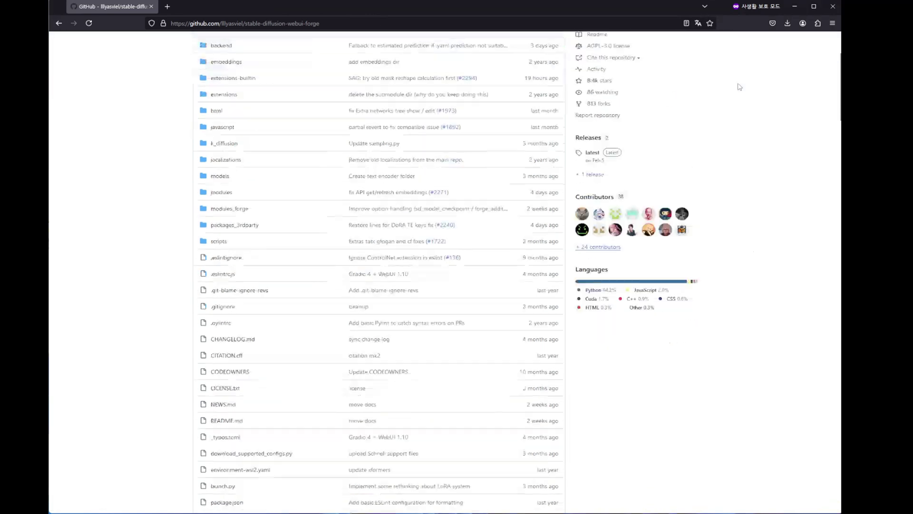
scroll(725, 76, "down", 2)
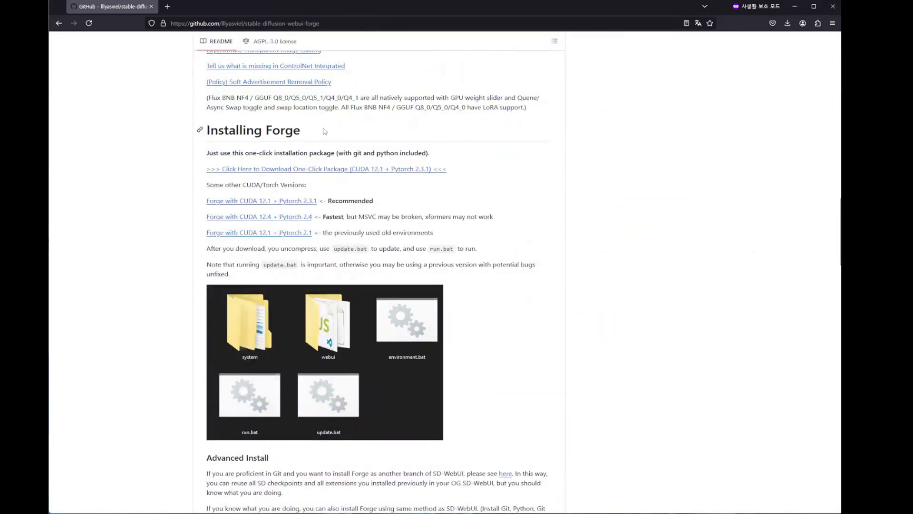
scroll(203, 86, "down", 1)
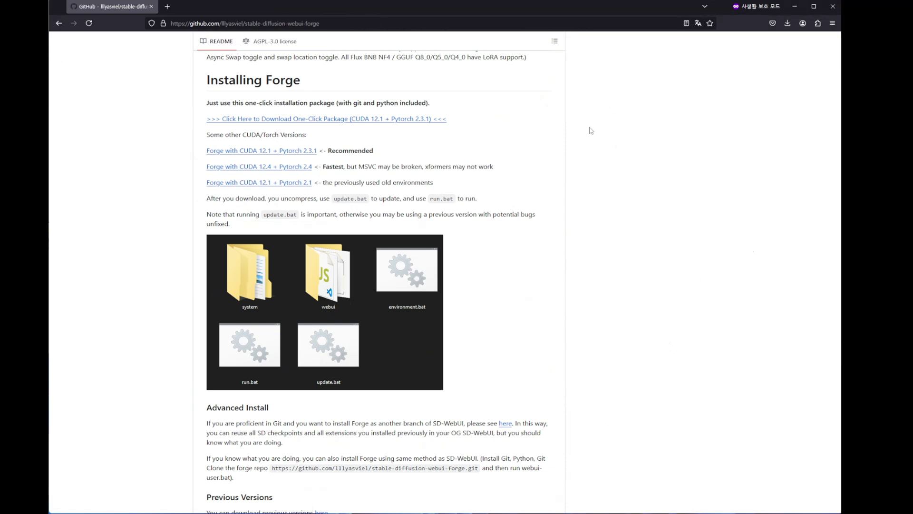
scroll(554, 131, "down", 2)
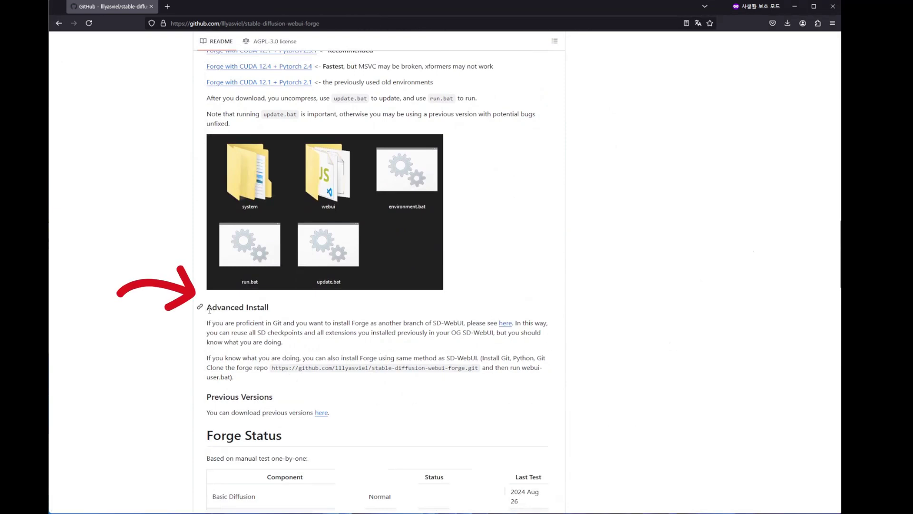
scroll(280, 313, "down", 1)
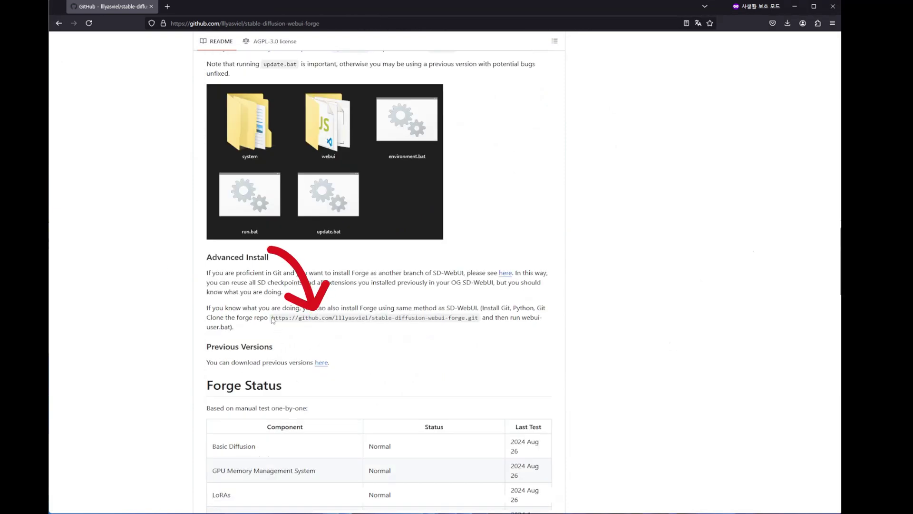
left_click_drag(272, 318, 479, 318)
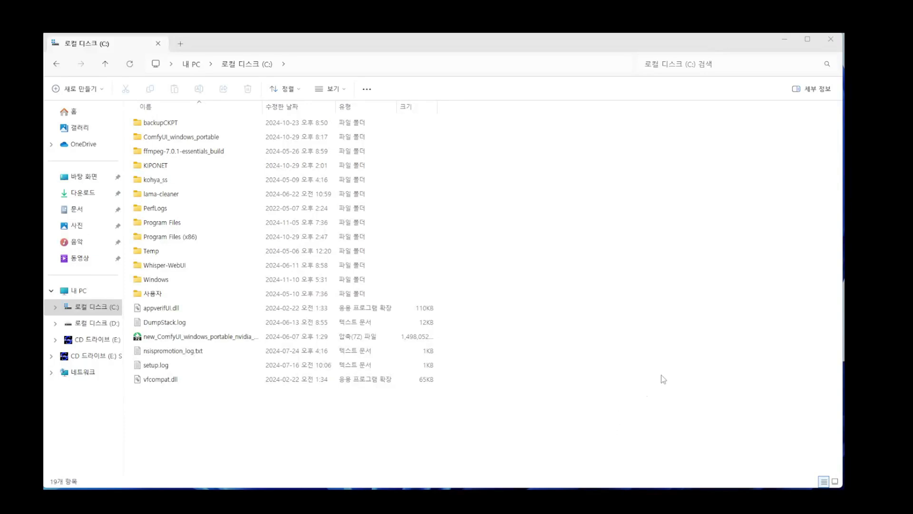
Step: Switch to File Explorer and open a command prompt at the root of the C: drive
left_click(97, 314)
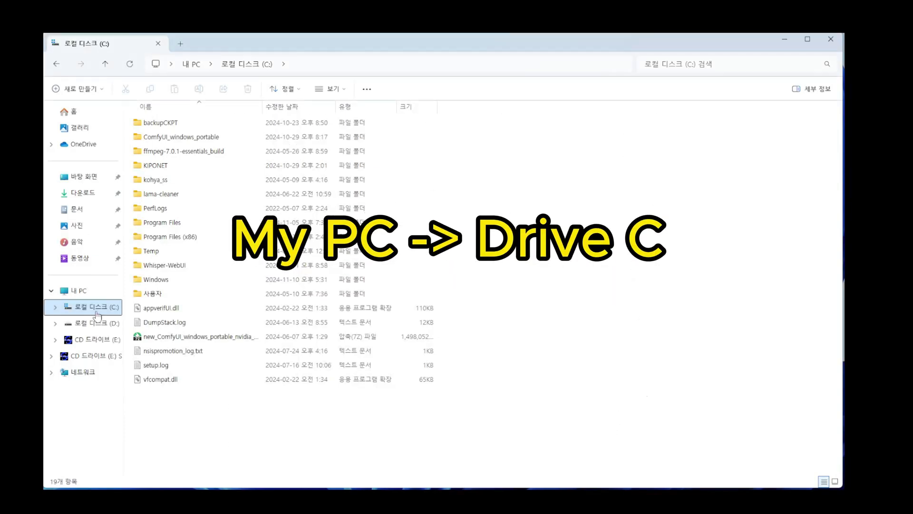
left_click(564, 67)
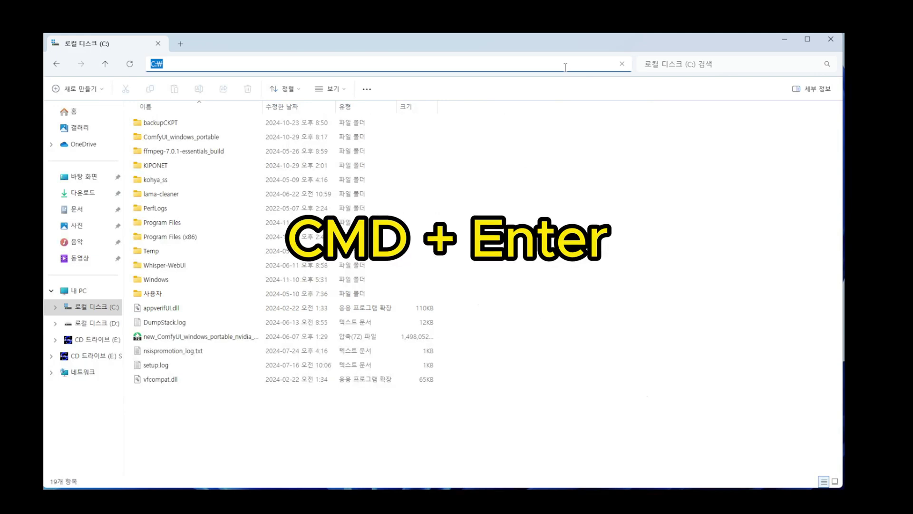
type("cmd")
key("Return")
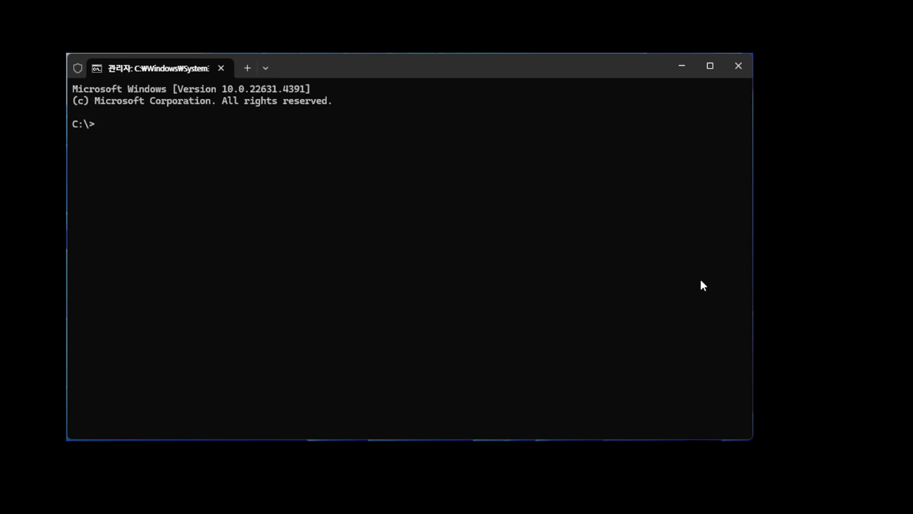
type("git ")
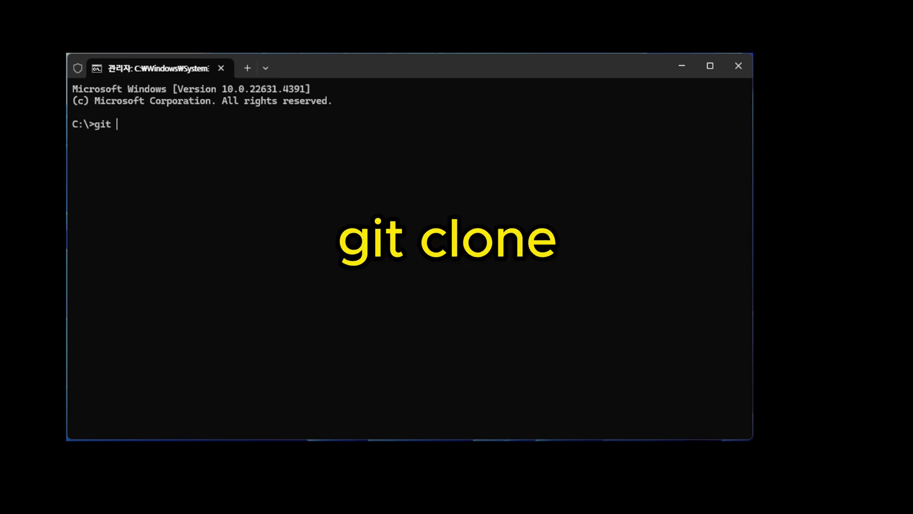
type("clone")
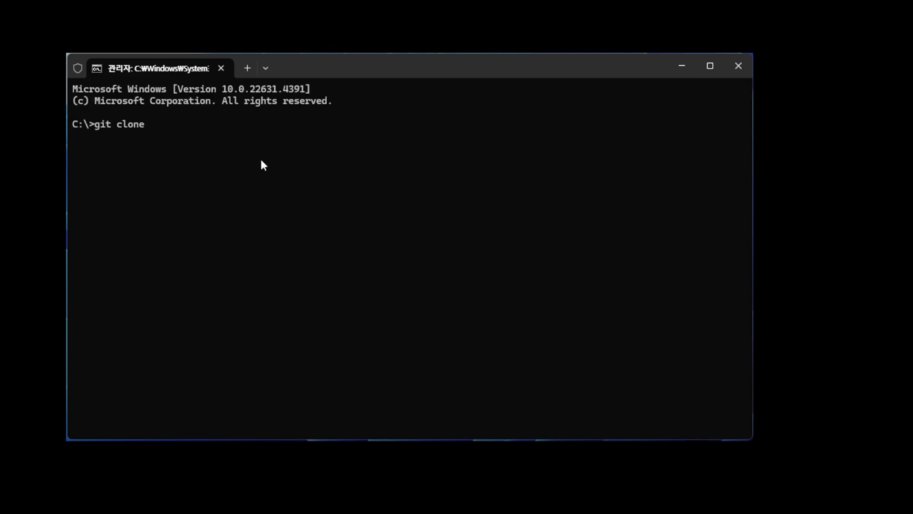
type("https://github.com/lllyasviel/stable-diffusion-webui-forge.git")
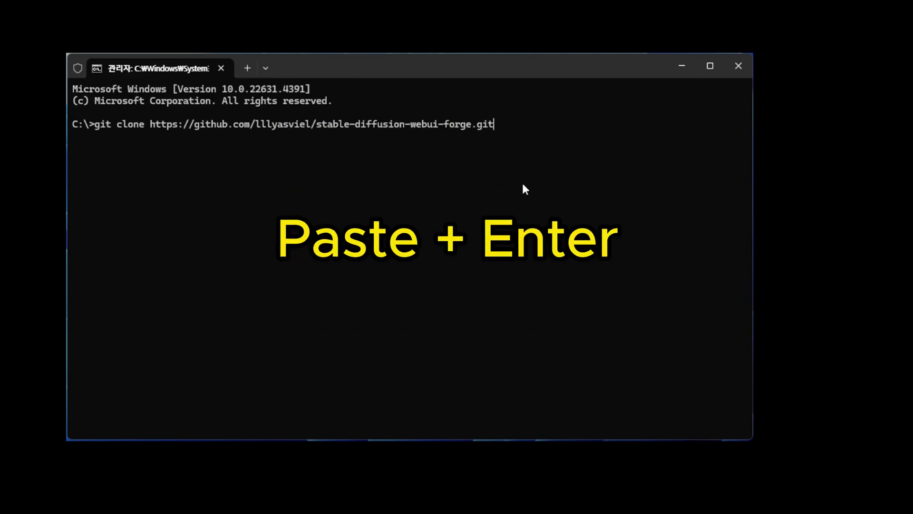
key("Return")
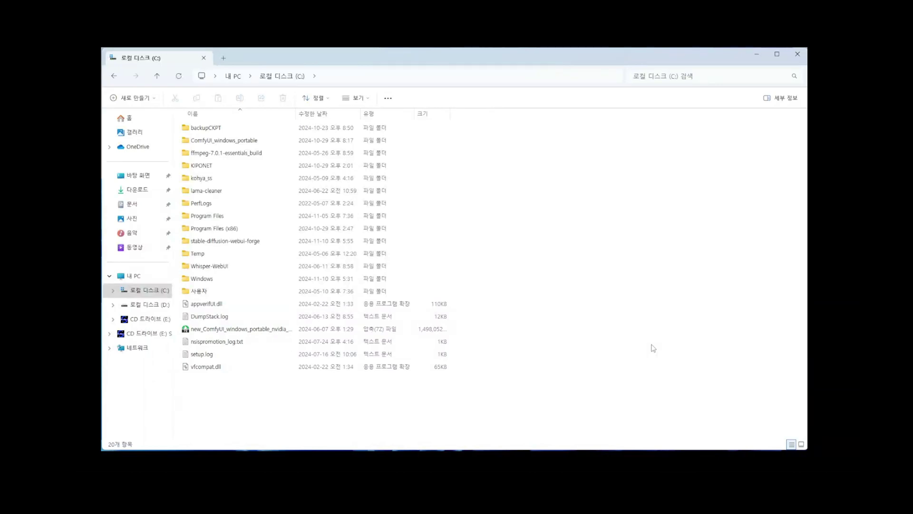
Step: Open the stable-diffusion-webui-forge folder on the C: drive and run webui-user.bat to install and launch the web UI
left_click(232, 244)
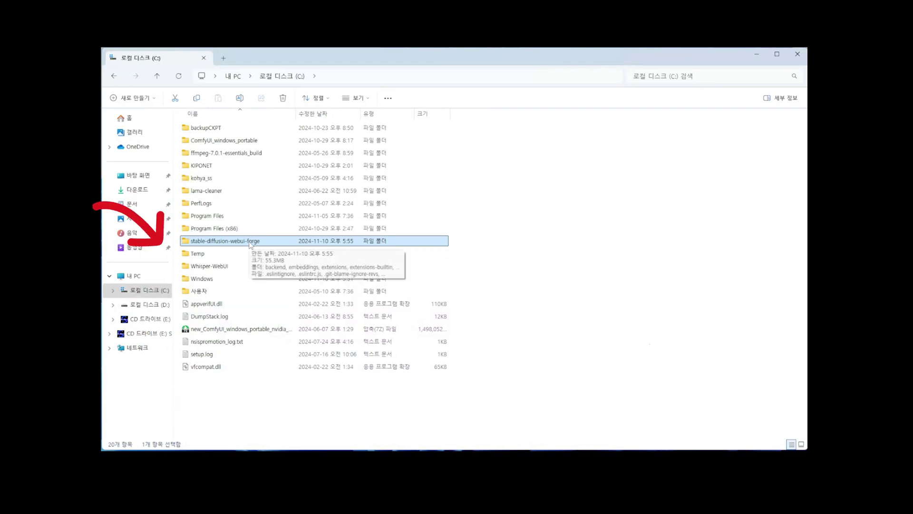
double_click(191, 243)
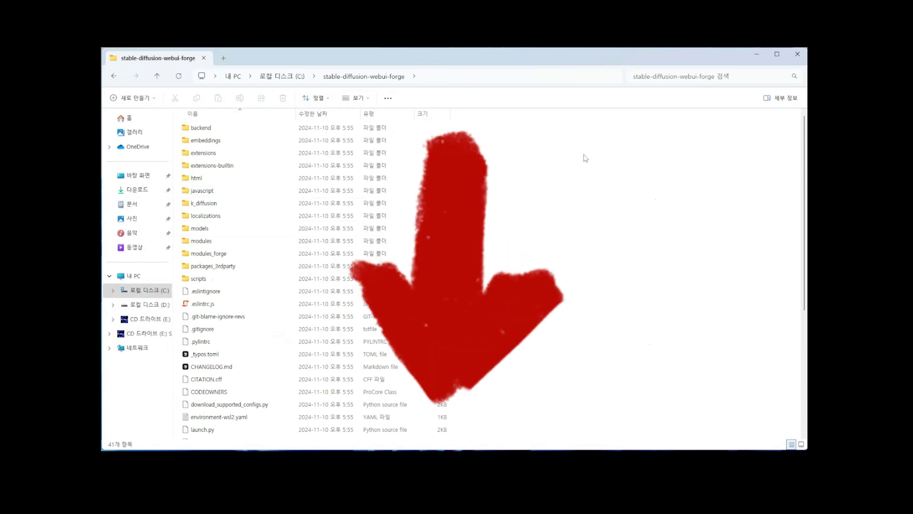
scroll(659, 173, "down", 5)
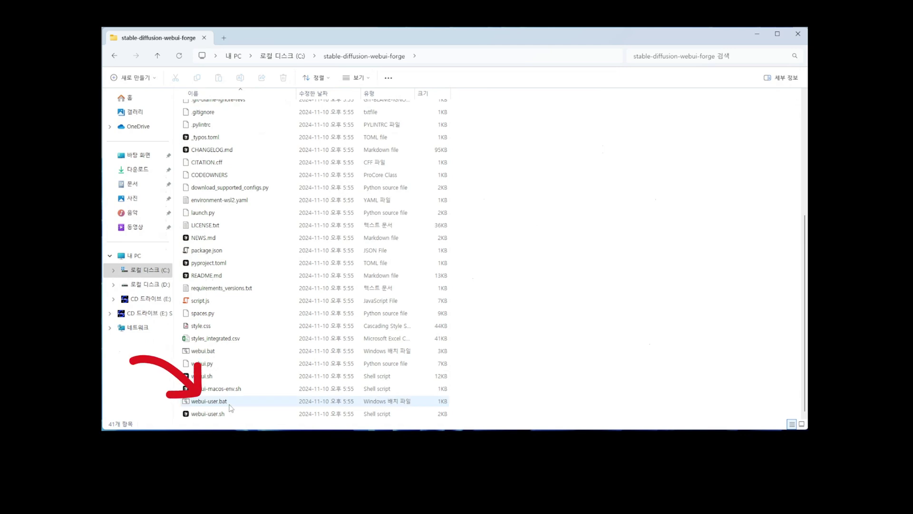
left_click(230, 405)
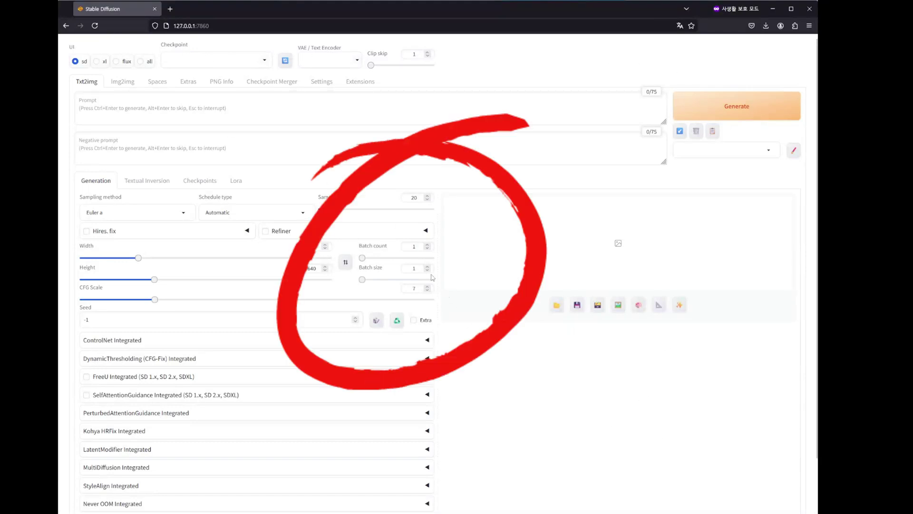
Step: Check the Checkpoint, VAE / Text Encoder and ControlNet Integrated model selections for available models
left_click(256, 56)
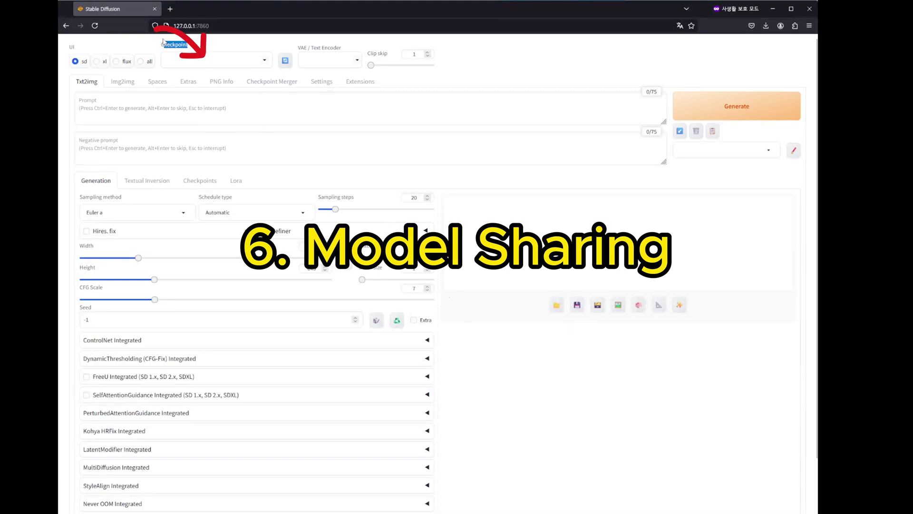
left_click(117, 343)
scroll(177, 349, "down", 2)
scroll(177, 349, "down", 3)
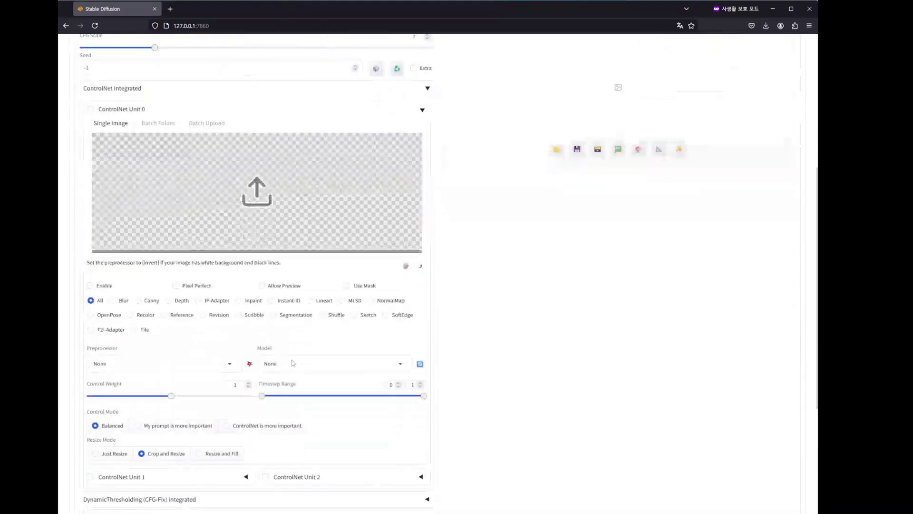
scroll(474, 368, "up", 5)
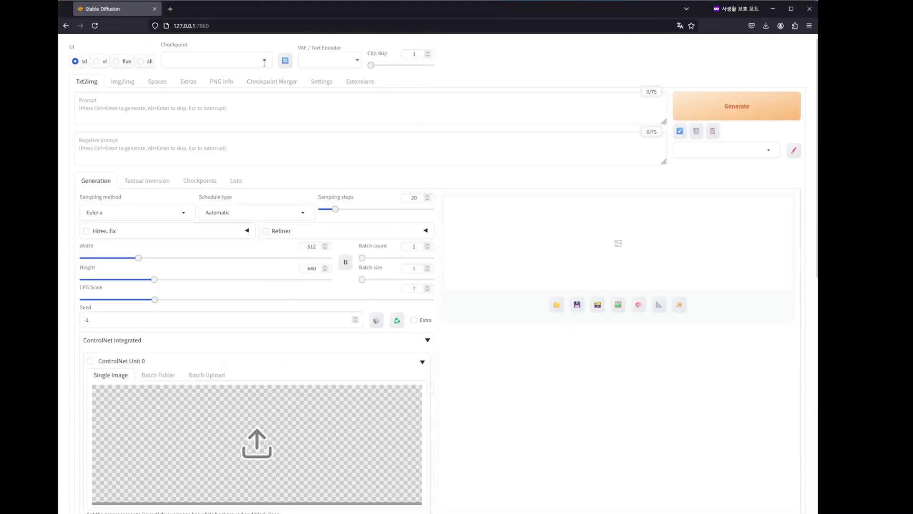
left_click(264, 62)
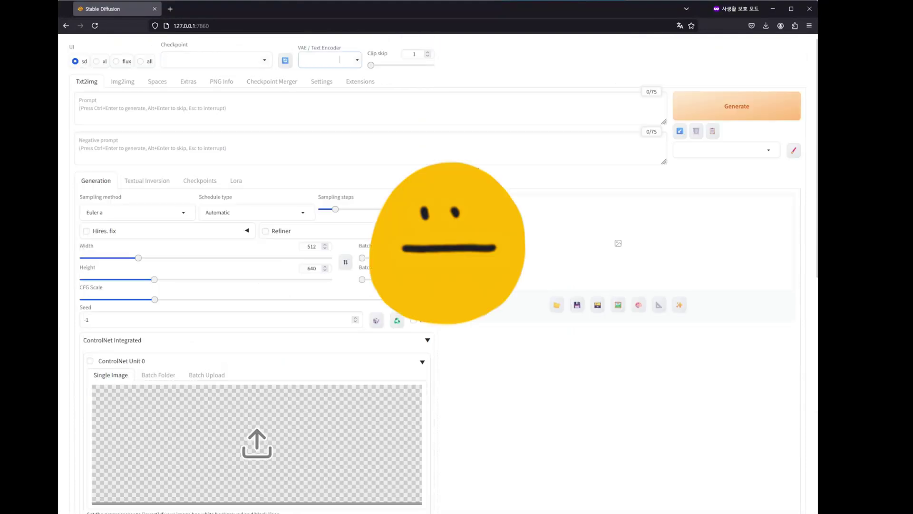
scroll(138, 253, "down", 4)
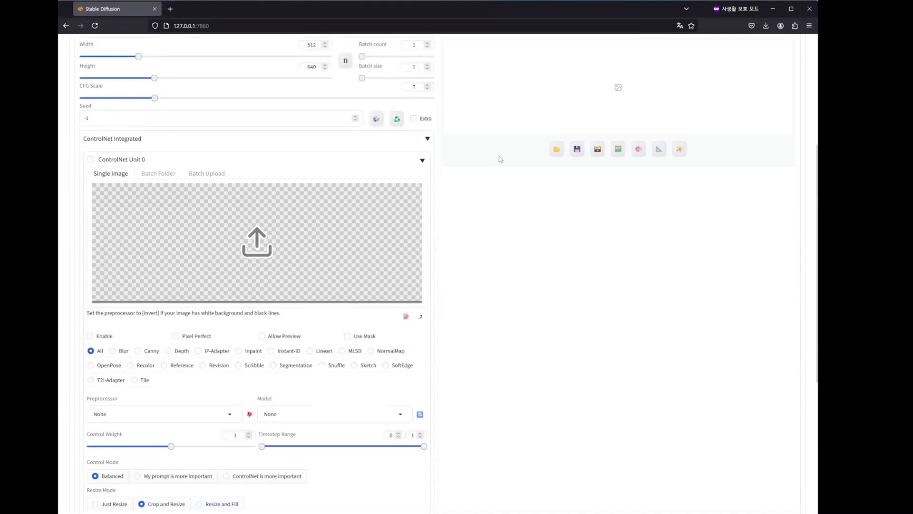
scroll(487, 208, "down", 1)
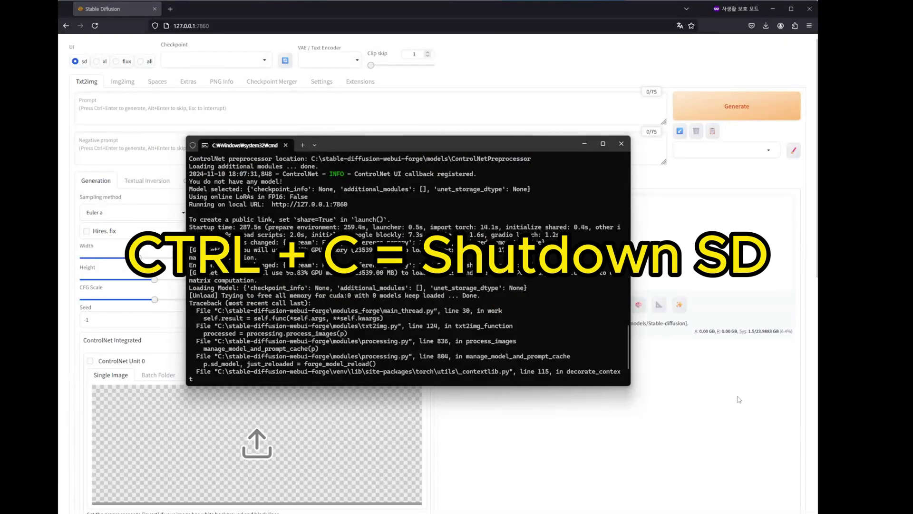
Step: Switch to the server console and highlight the local URL the web UI runs on, then return to the browser
left_click(646, 395)
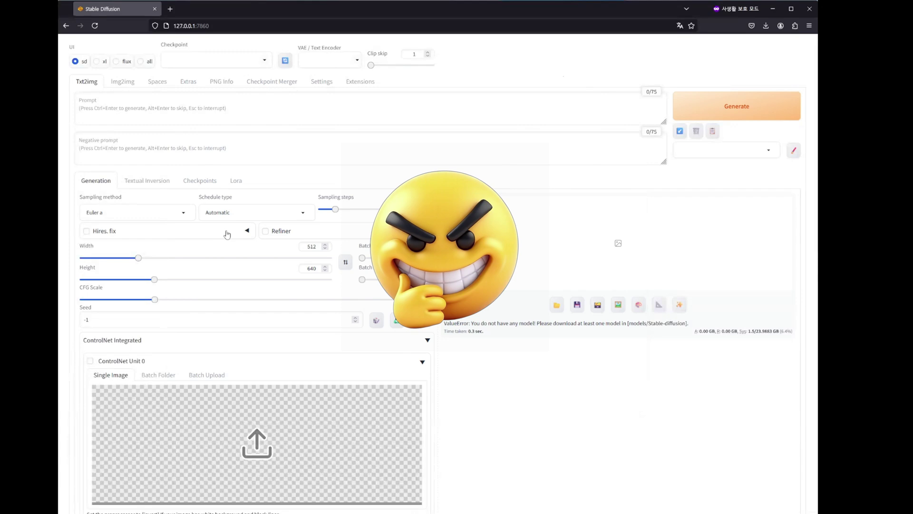
key("alt+Tab")
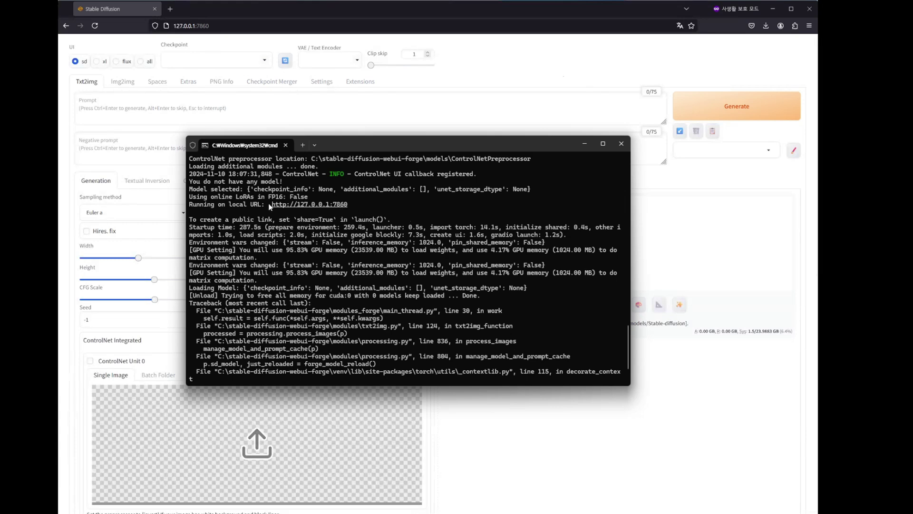
left_click_drag(193, 204, 257, 204)
left_click_drag(354, 205, 273, 205)
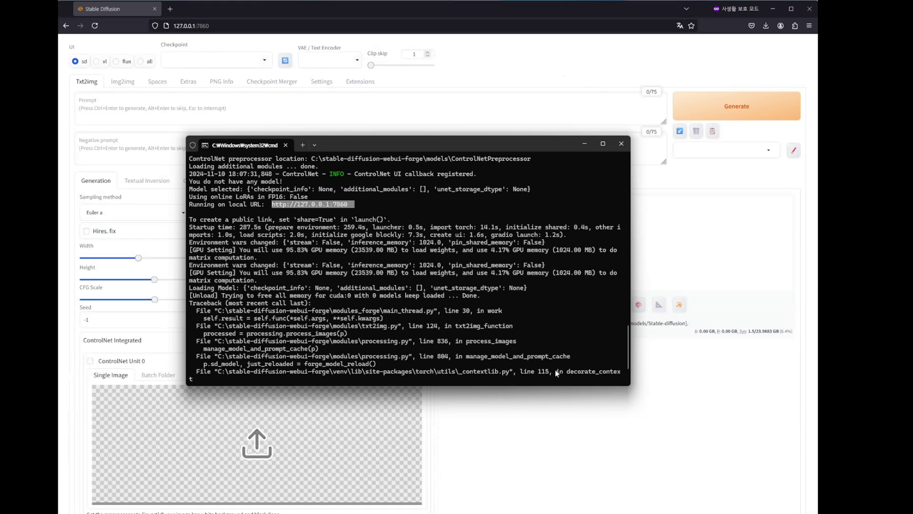
left_click(705, 421)
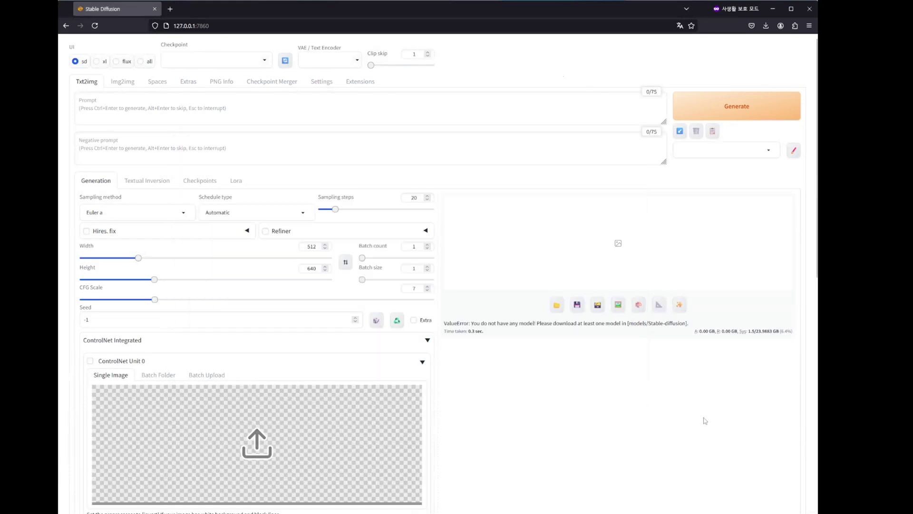
Step: Shut down the running Stable Diffusion server from its console window
key("alt+Tab")
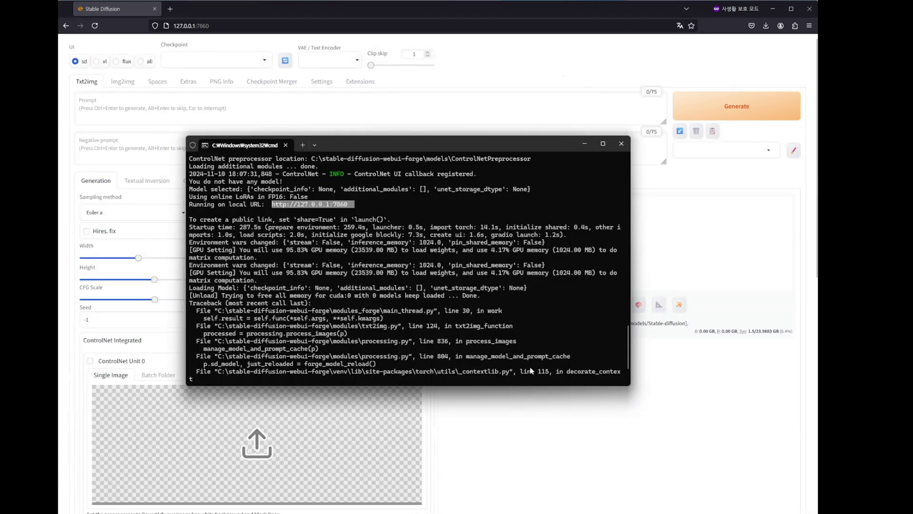
left_click(493, 237)
scroll(494, 248, "down", 2)
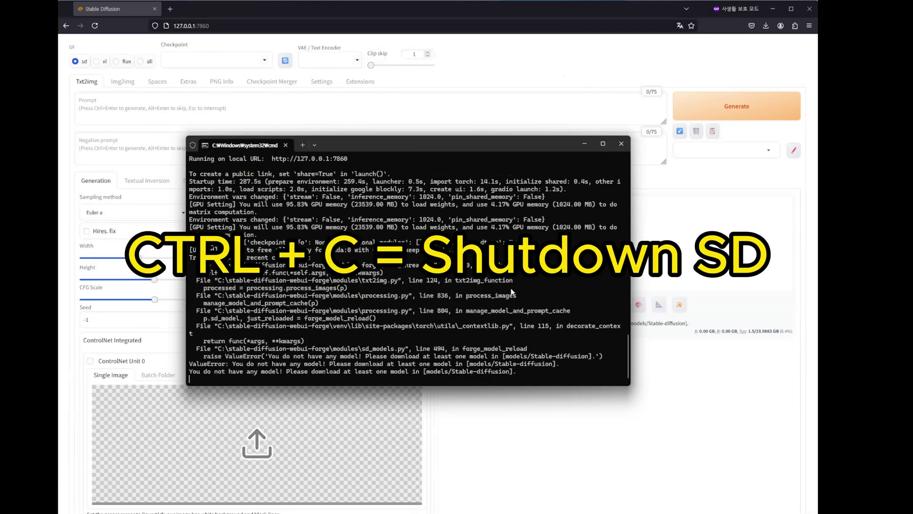
key("ctrl+c")
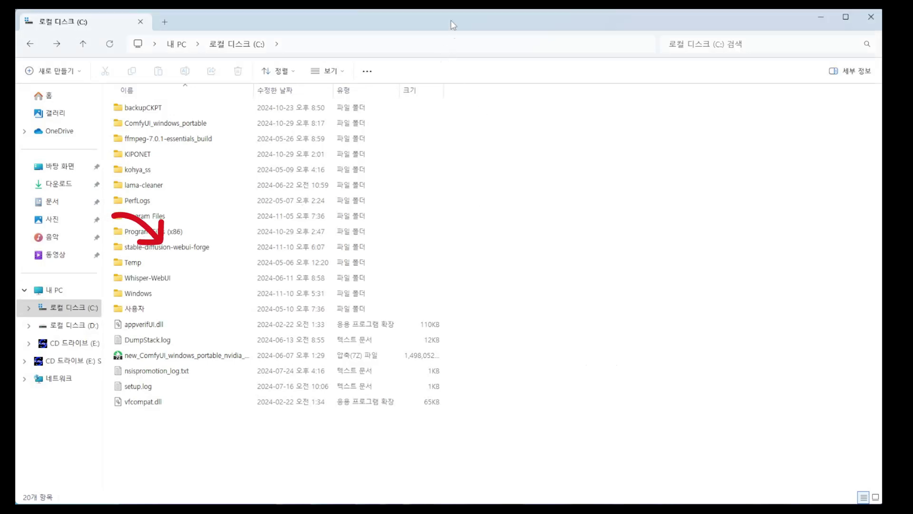
Step: Open webui-user.bat from the C:\stable-diffusion-webui-forge folder in Notepad for editing
left_click(189, 246)
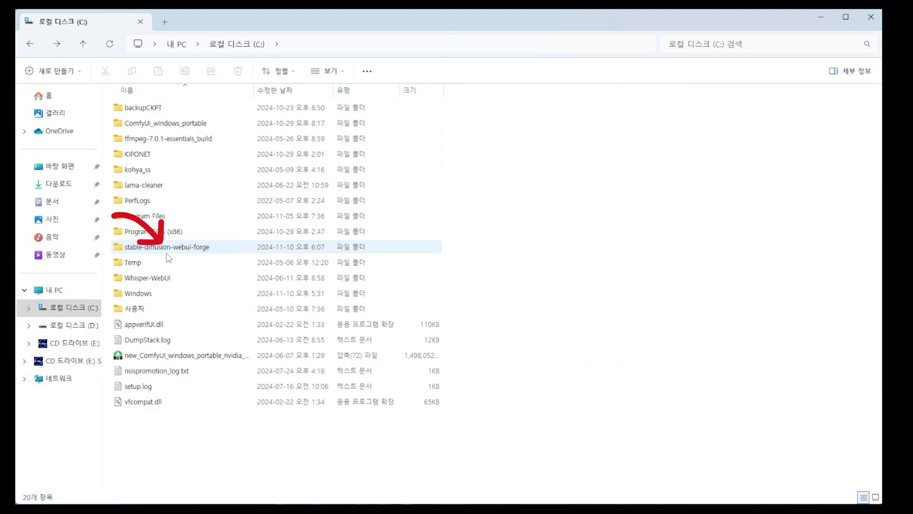
left_click(168, 256)
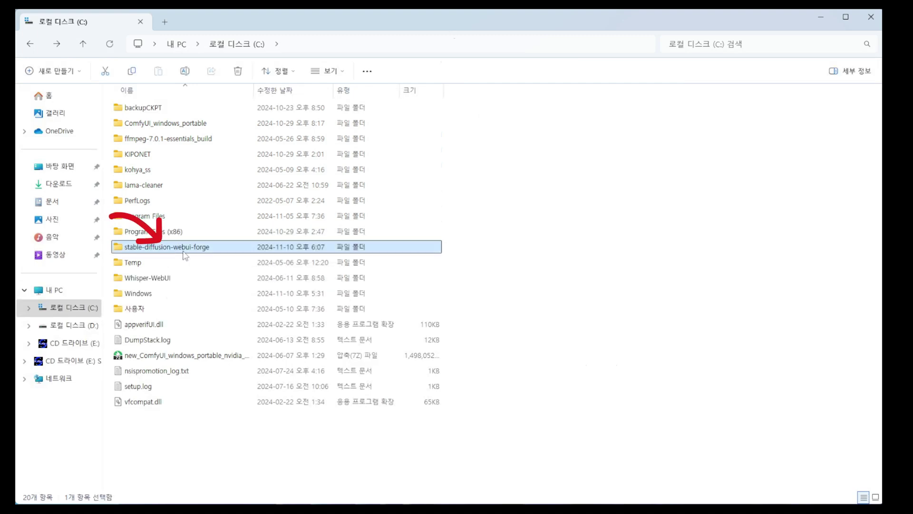
double_click(185, 252)
scroll(657, 221, "down", 1)
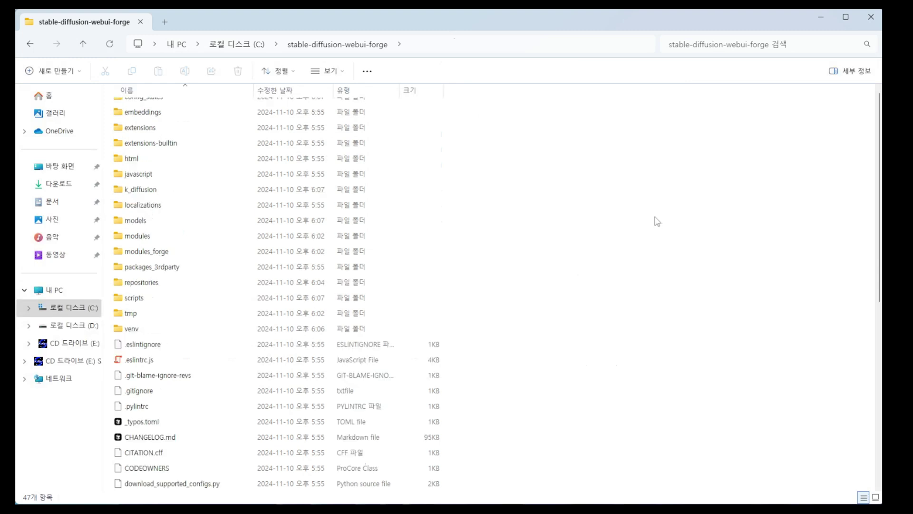
scroll(657, 221, "down", 6)
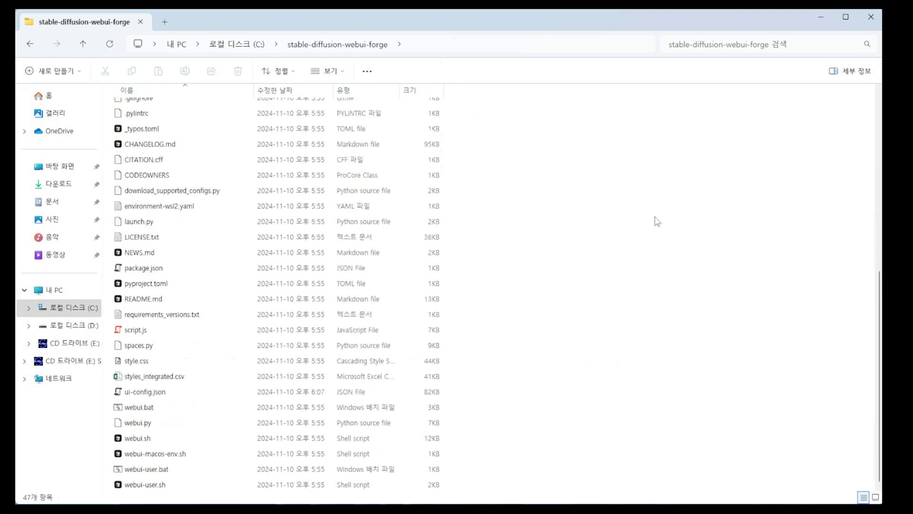
left_click(167, 471)
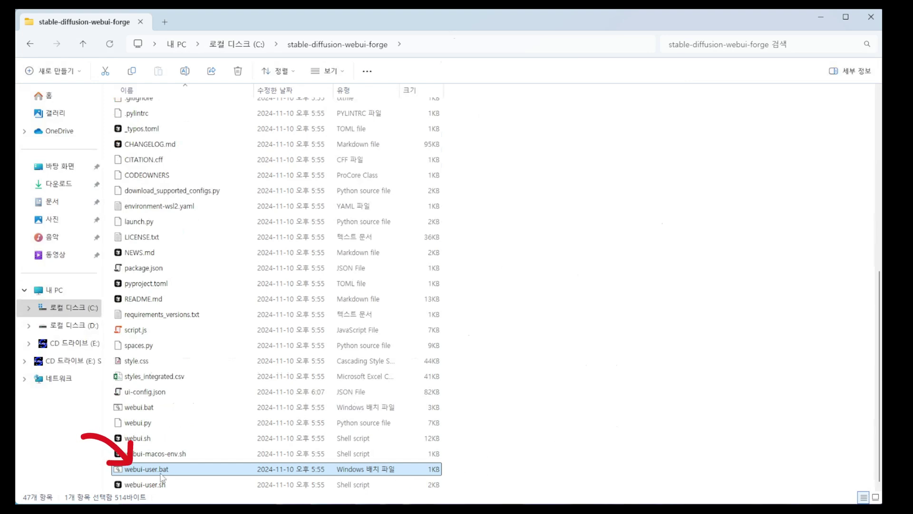
right_click(160, 471)
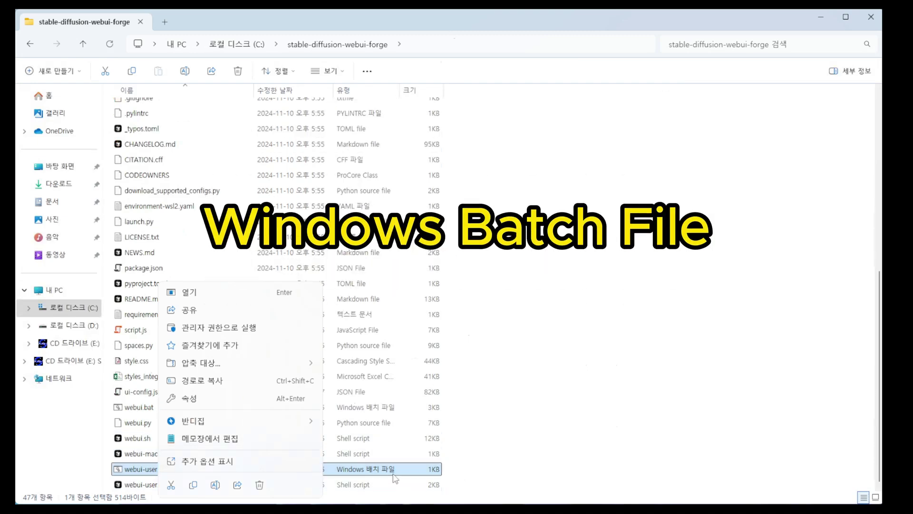
left_click(210, 446)
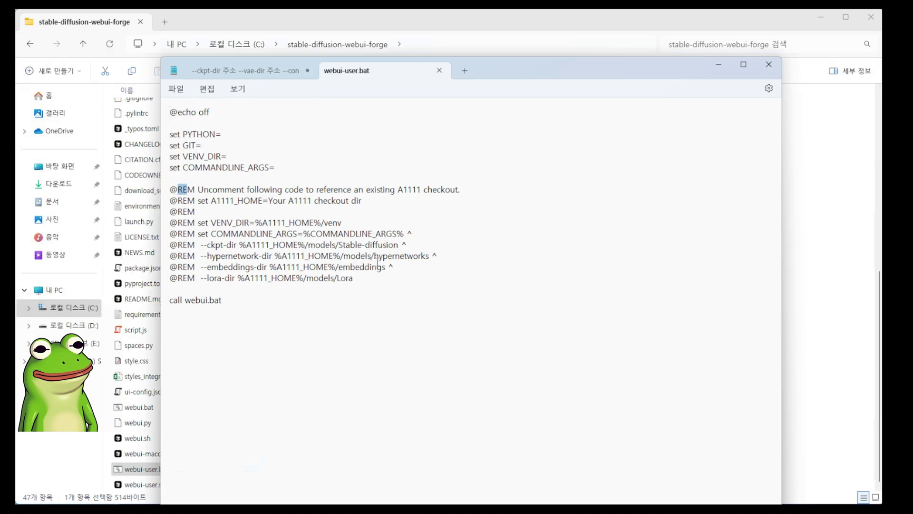
left_click(401, 282)
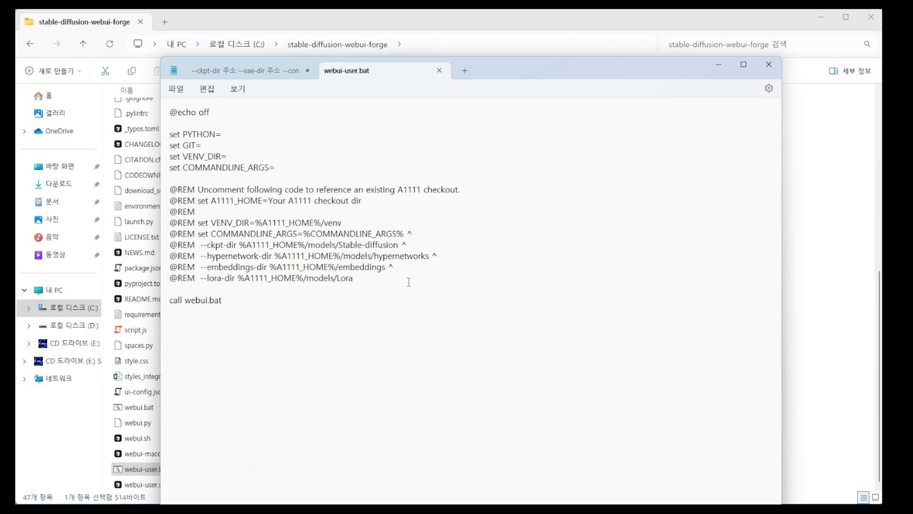
key("shift+Up")
key("shift+Up")
key("shift+Up")
key("shift+Up")
key("shift+Up")
key("shift+Up")
key("shift+Up")
key("shift+Up")
key("shift+Up")
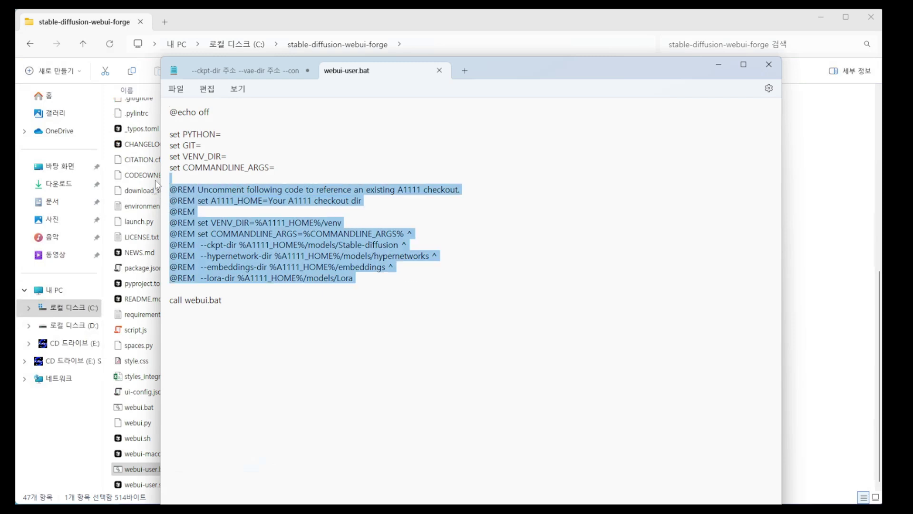
key("Delete")
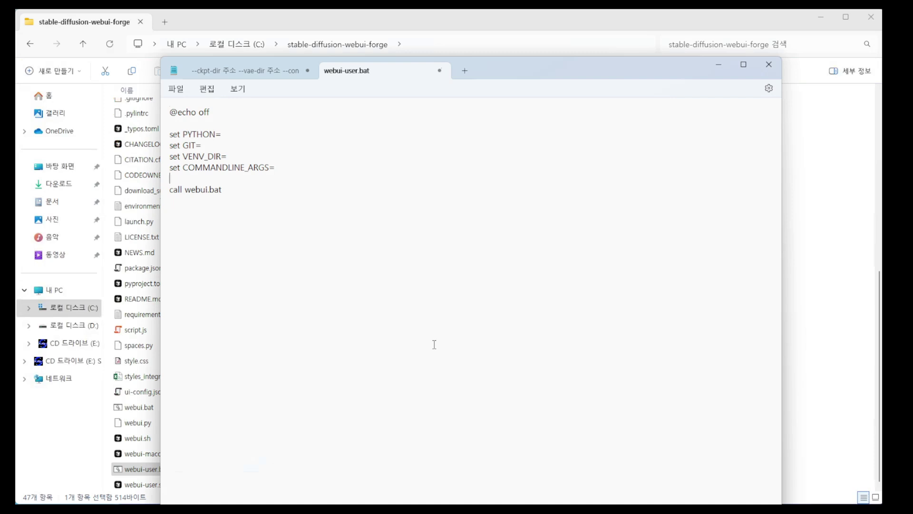
Step: Review the --ckpt-dir, --vae-dir and --controlnet-dir argument template in the other open note and select its filled-in example line
left_click(369, 171)
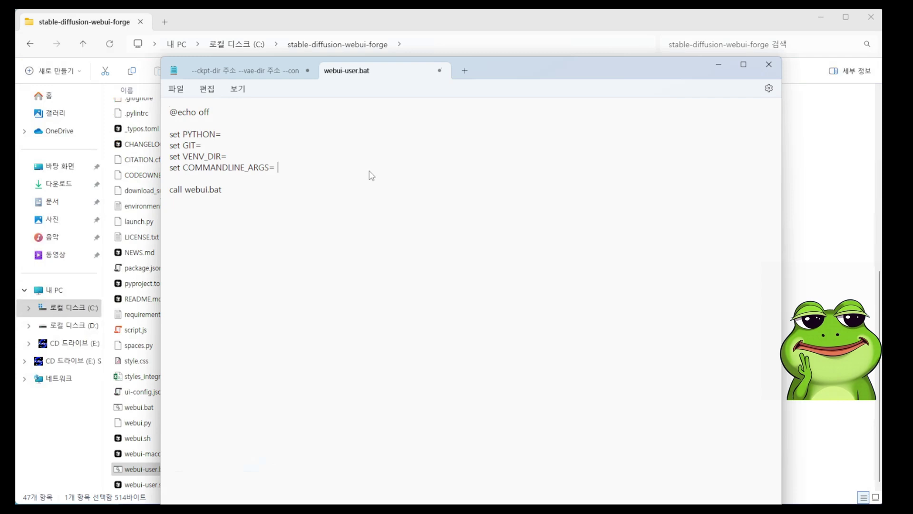
key("ctrl+Tab")
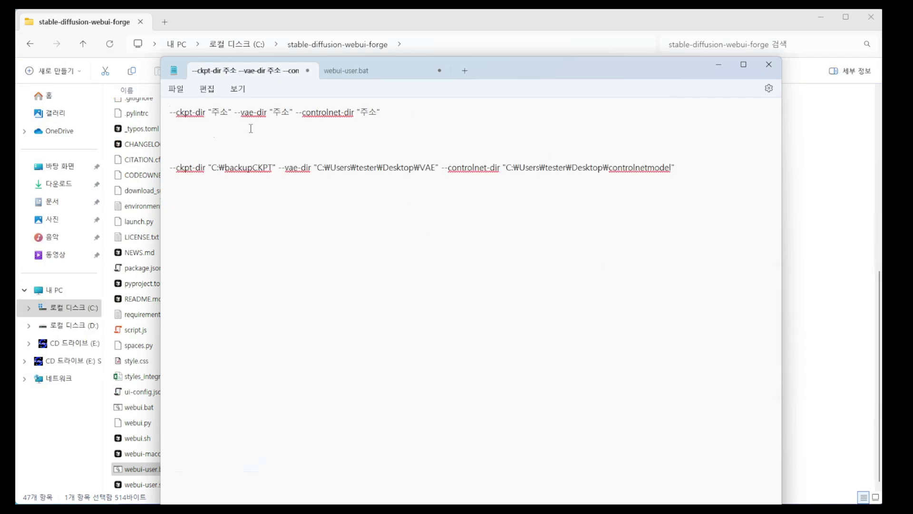
left_click(178, 113)
left_click_drag(178, 114, 347, 114)
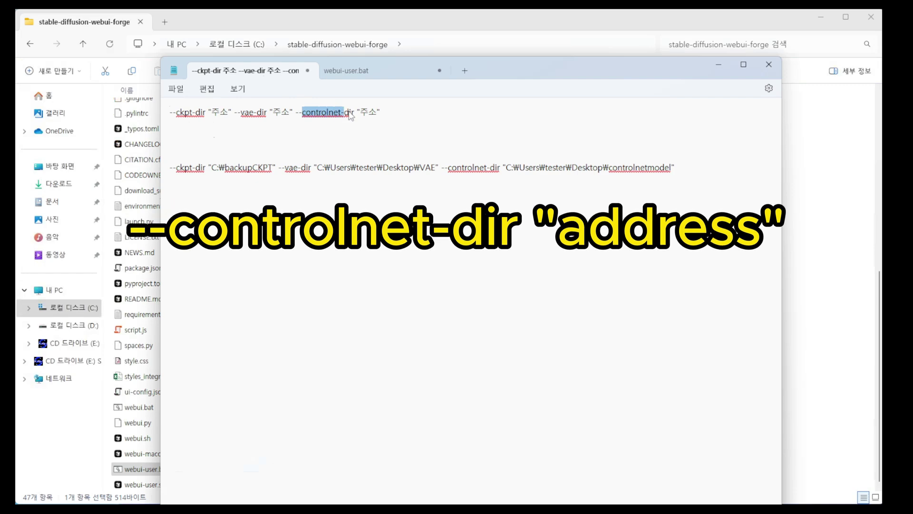
left_click(362, 122)
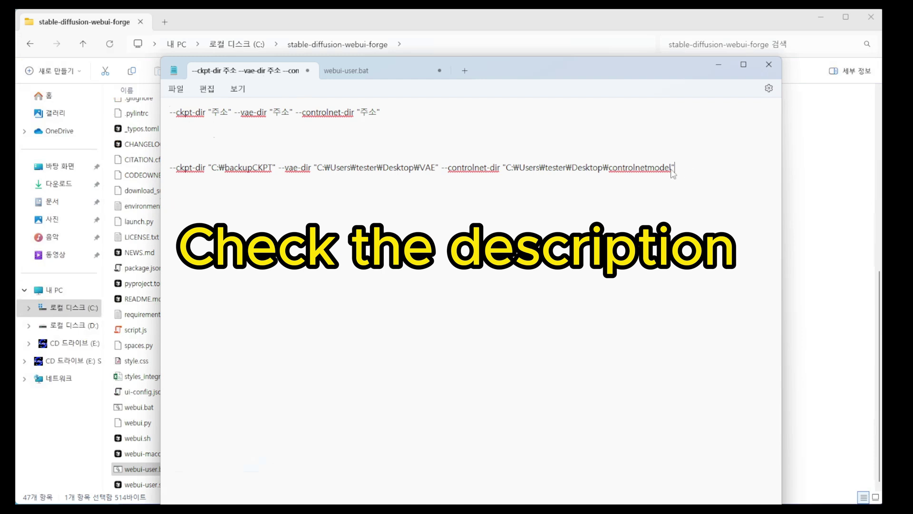
left_click_drag(675, 169, 140, 187)
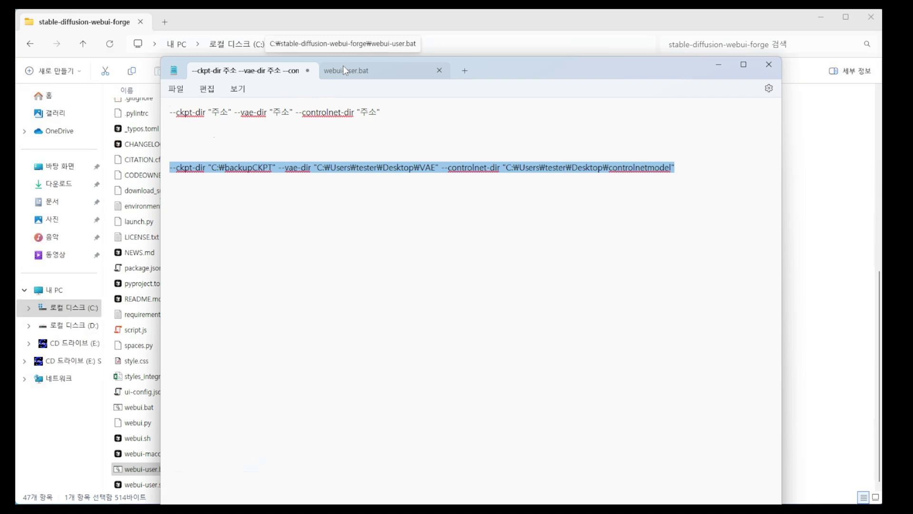
Step: Add --ckpt-dir "C:\backupCKPT" after set COMMANDLINE_ARGS= in webui-user.bat
left_click(366, 79)
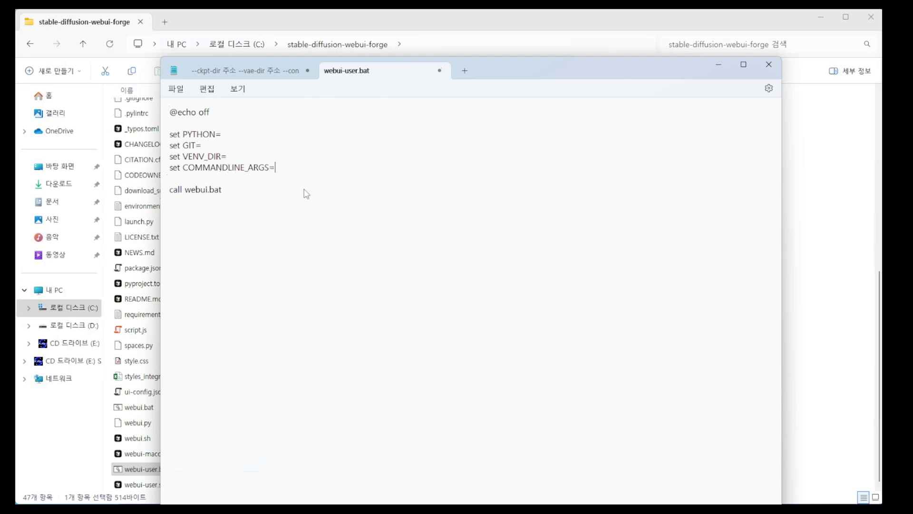
left_click(299, 167)
type("--ckpt-dir \"C:\\backupCKPT\"")
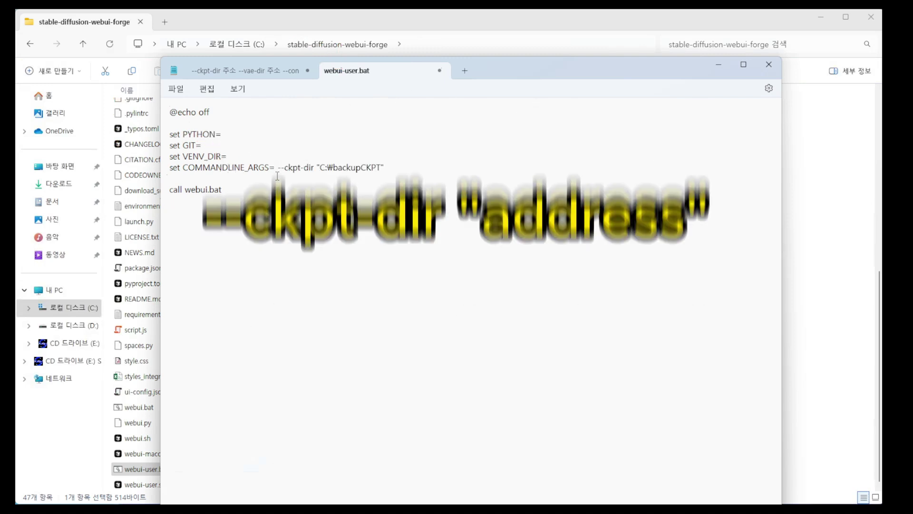
left_click(320, 169)
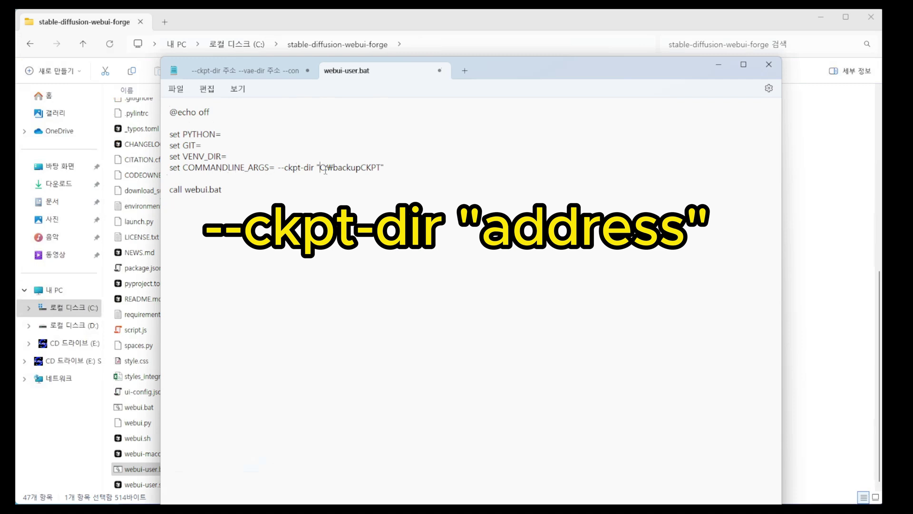
left_click_drag(320, 168, 381, 169)
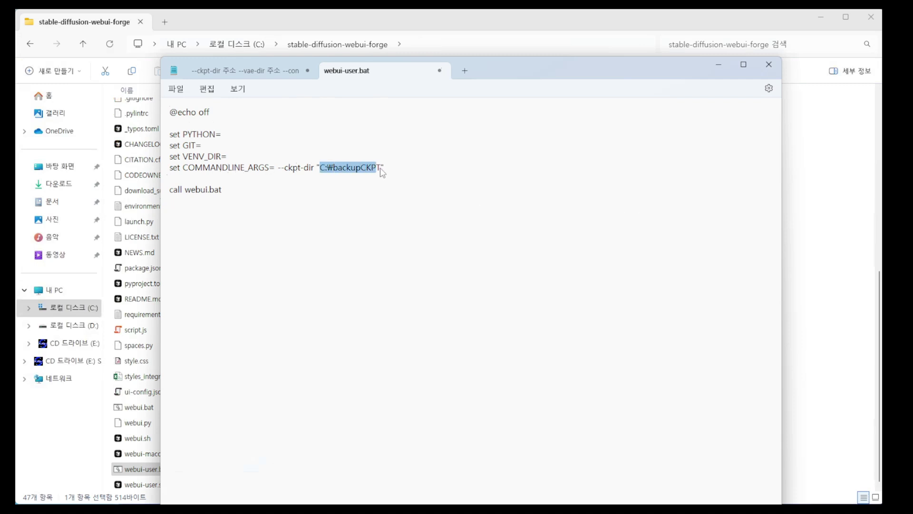
left_click(382, 169)
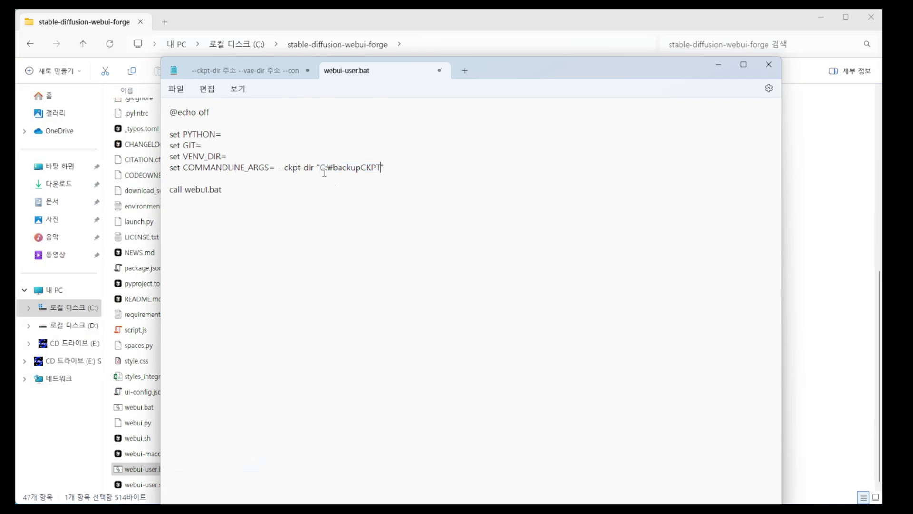
key("End")
left_click_drag(320, 169, 380, 166)
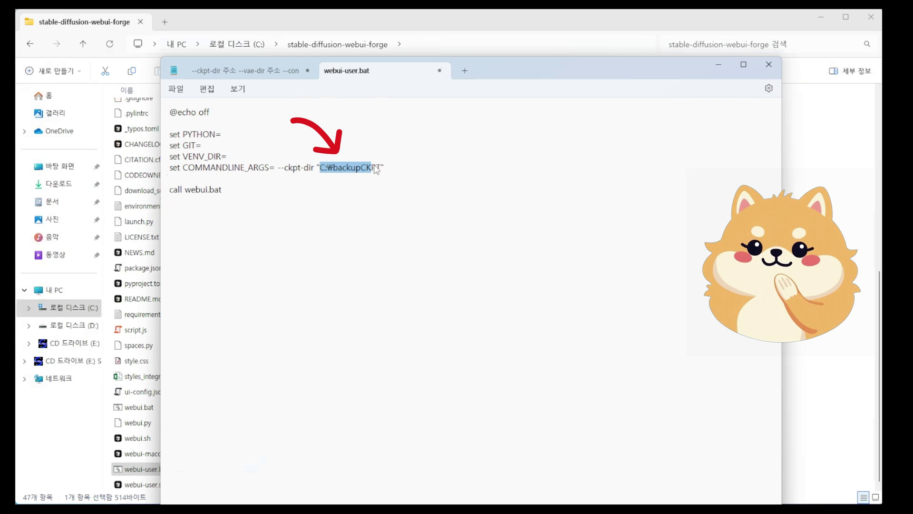
left_click(380, 164)
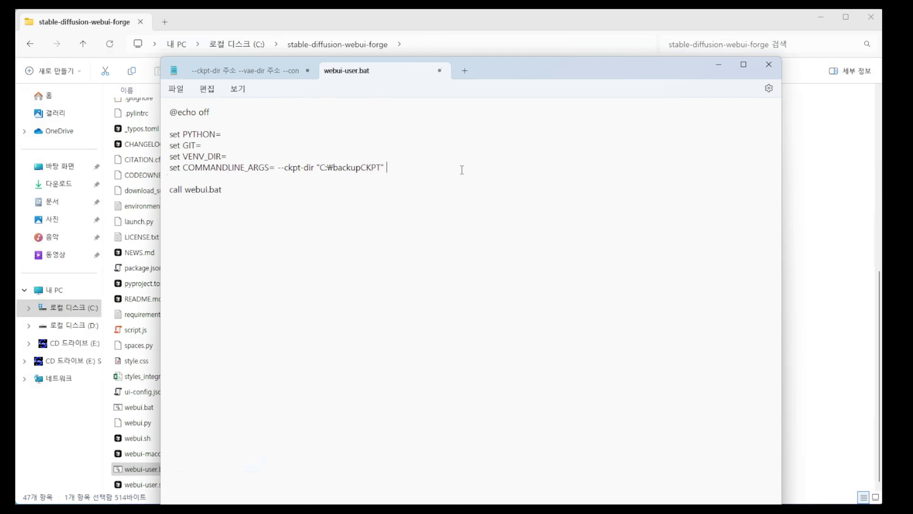
Step: Copy --vae-dir "C:\Users\tester\Desktop\VAE" from the example note and append it after the --ckpt-dir argument in webui-user.bat
key("BackSpace")
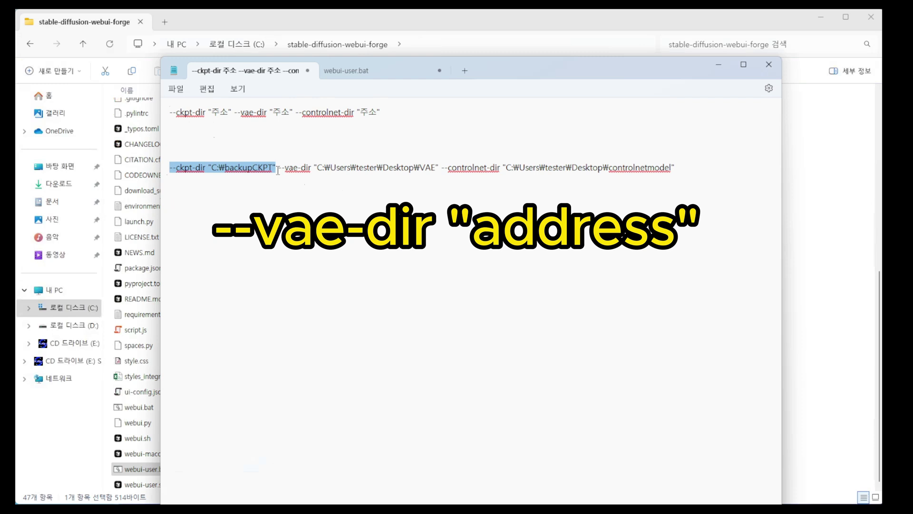
left_click_drag(278, 171, 439, 170)
key("ctrl+c")
left_click(358, 72)
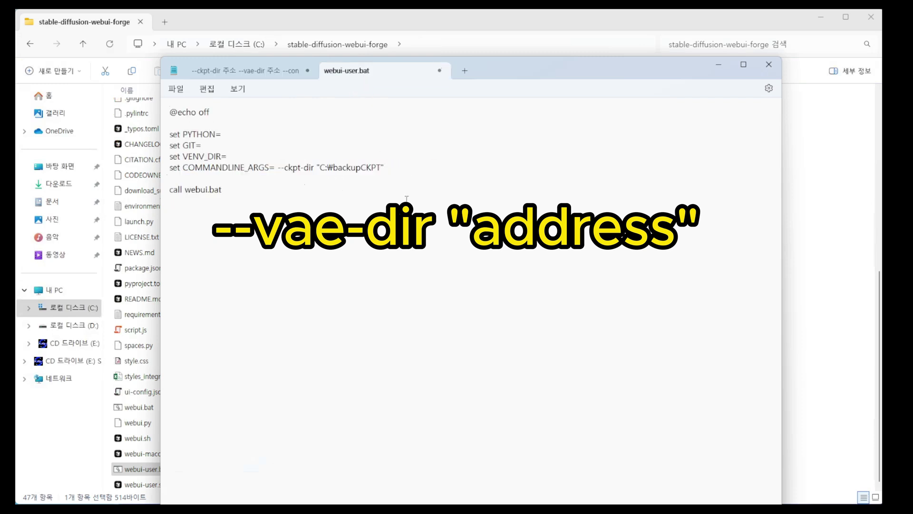
key("ctrl+v")
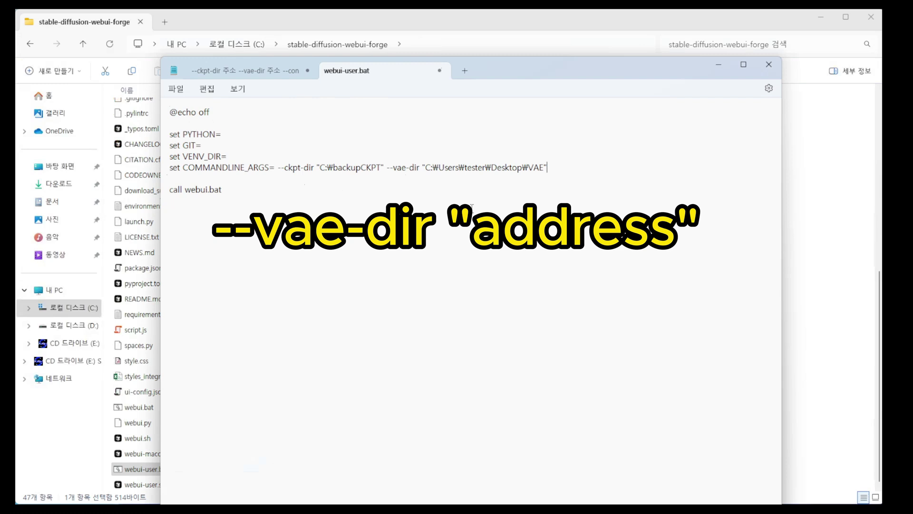
left_click(389, 168)
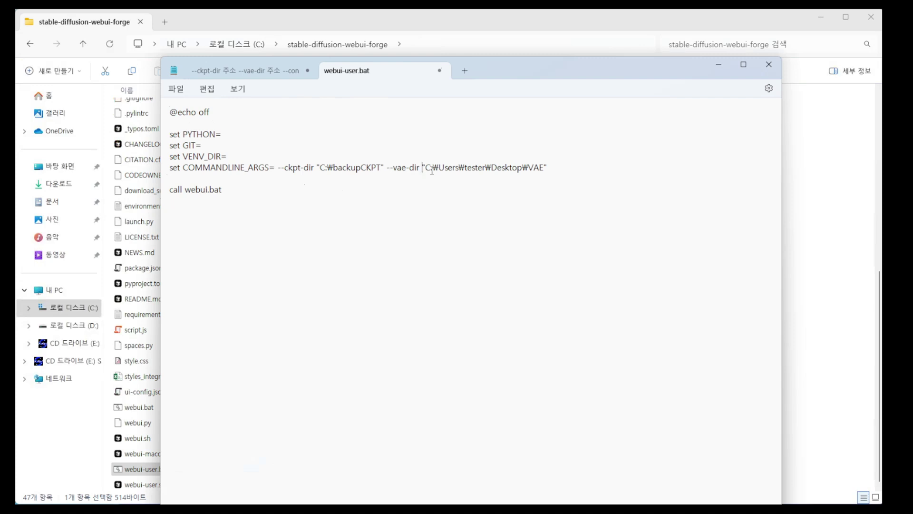
left_click_drag(425, 169, 544, 174)
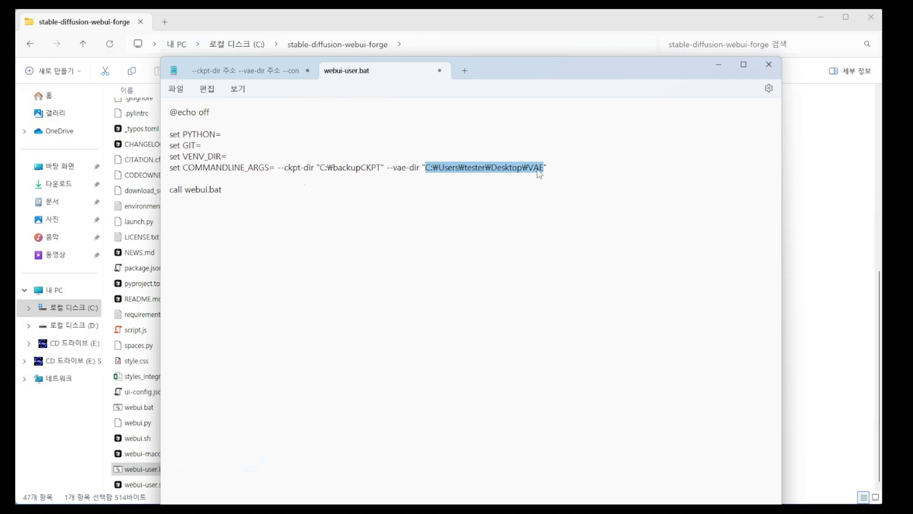
left_click(540, 174)
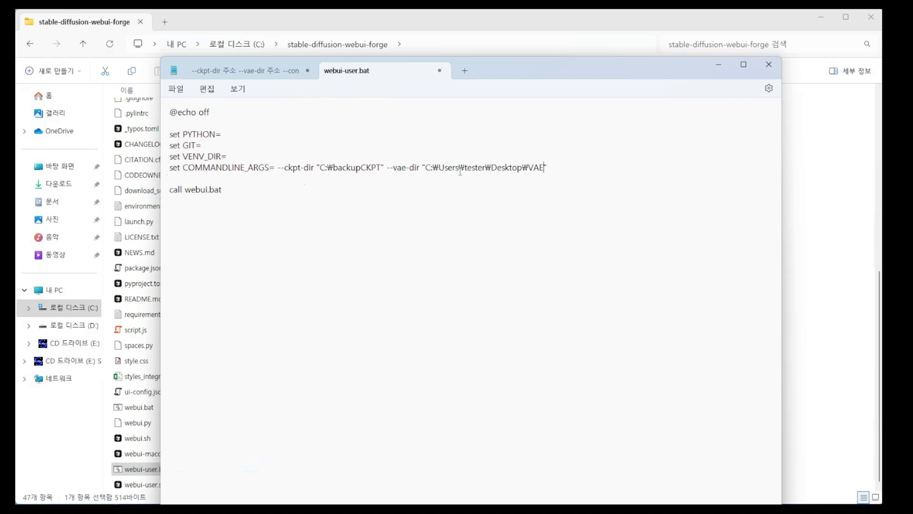
Step: Append --controlnet-dir "C:\Users\tester\Desktop\controlnetmodel" from the example note to the COMMANDLINE_ARGS line, save webui-user.bat and minimize Notepad
left_click(245, 71)
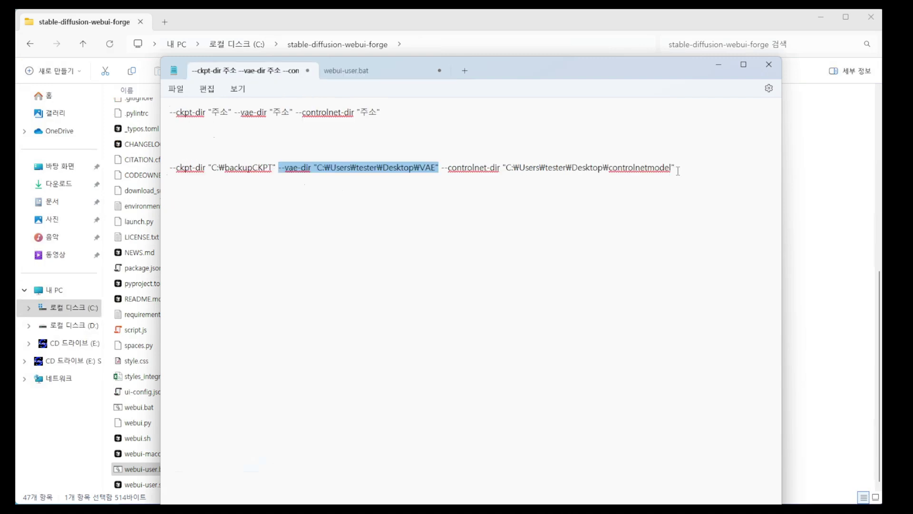
left_click_drag(679, 169, 446, 171)
key("ctrl+Tab")
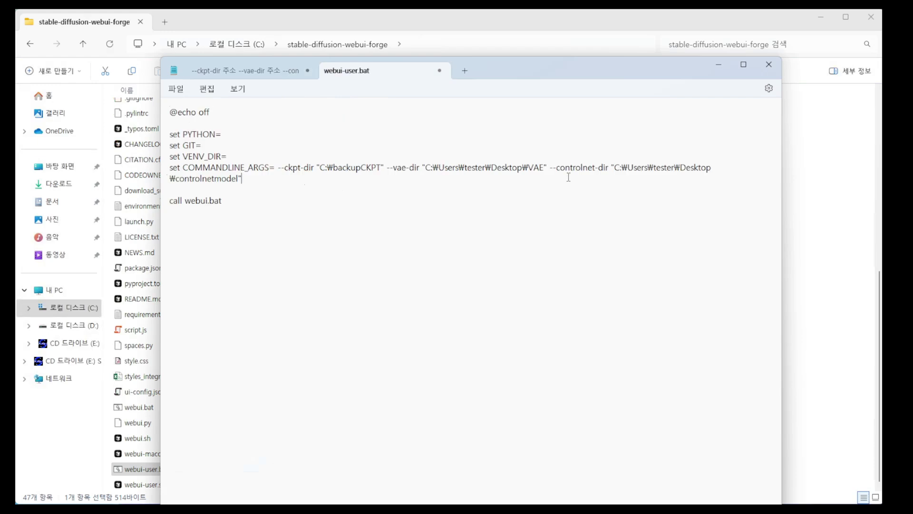
left_click_drag(559, 169, 595, 171)
key("ctrl+s")
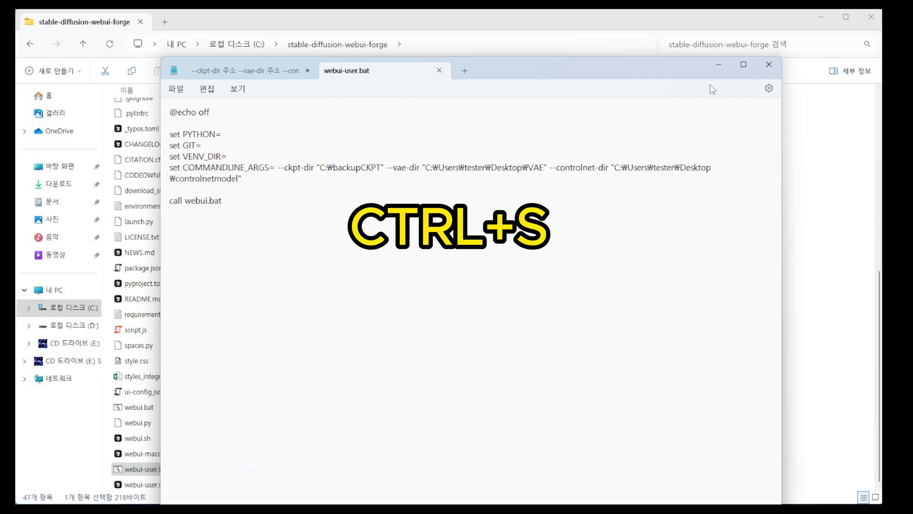
left_click(719, 64)
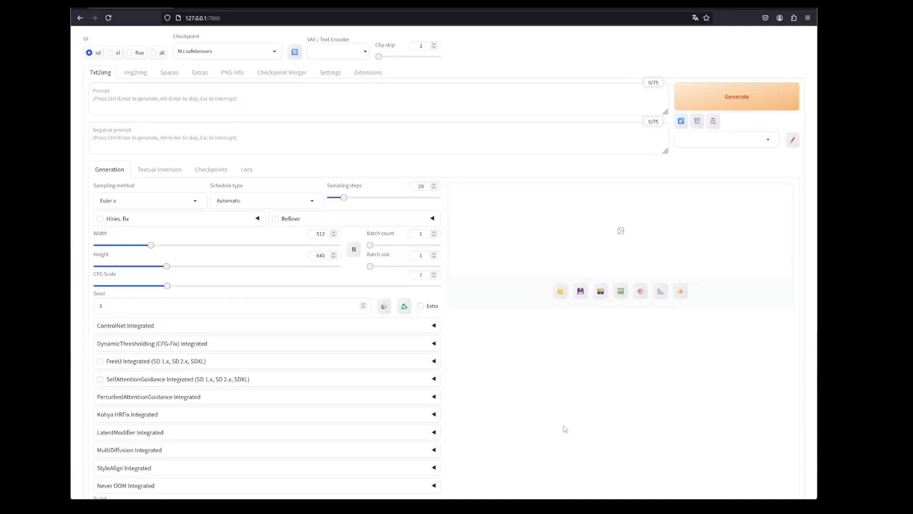
Step: In the Forge web interface, choose the TJ.safetensors checkpoint and the vae-ft-ema-560000-ema-pruned.safetensors VAE
left_click(270, 52)
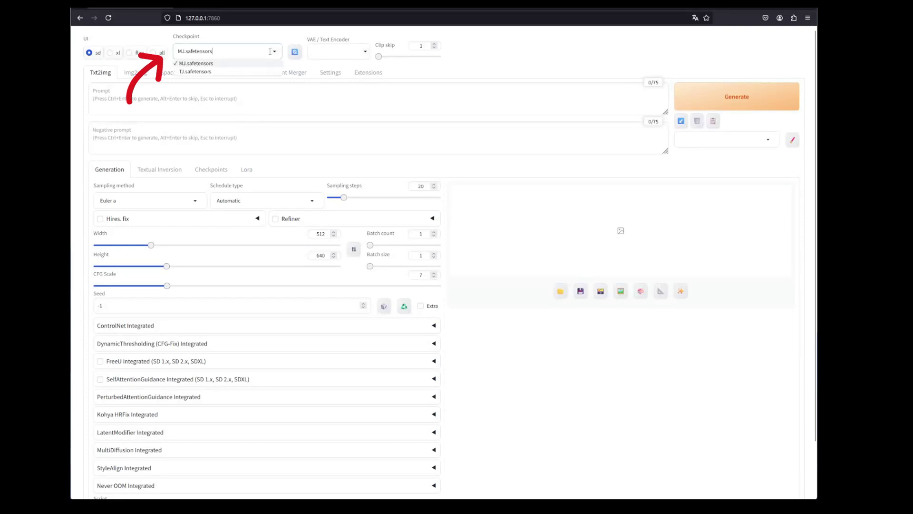
left_click(237, 72)
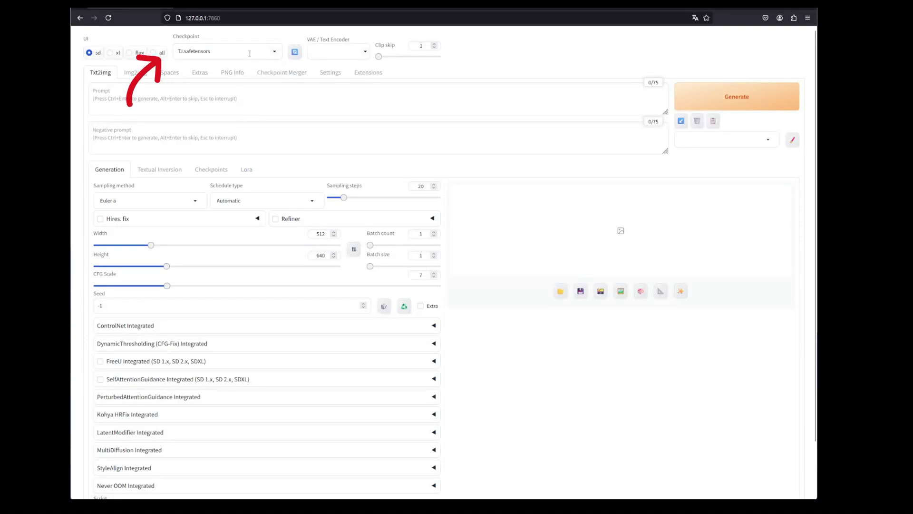
left_click(339, 51)
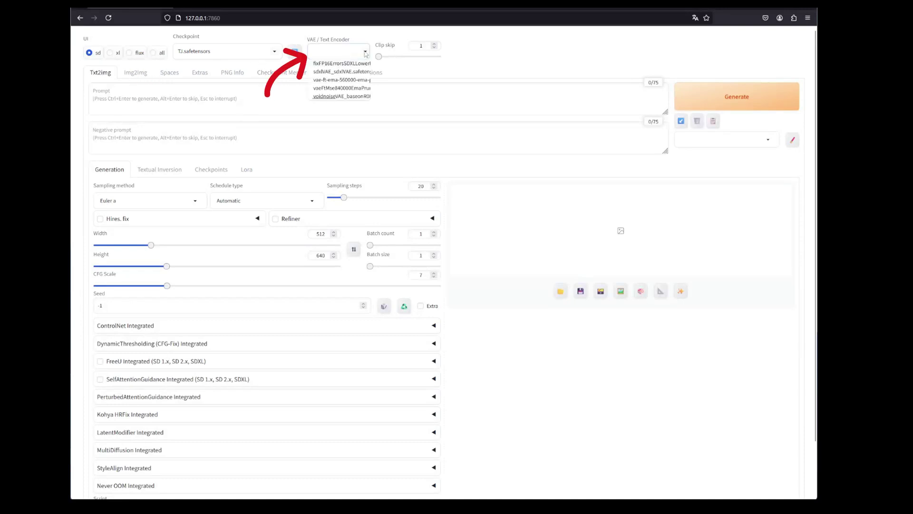
left_click(358, 80)
left_click(501, 110)
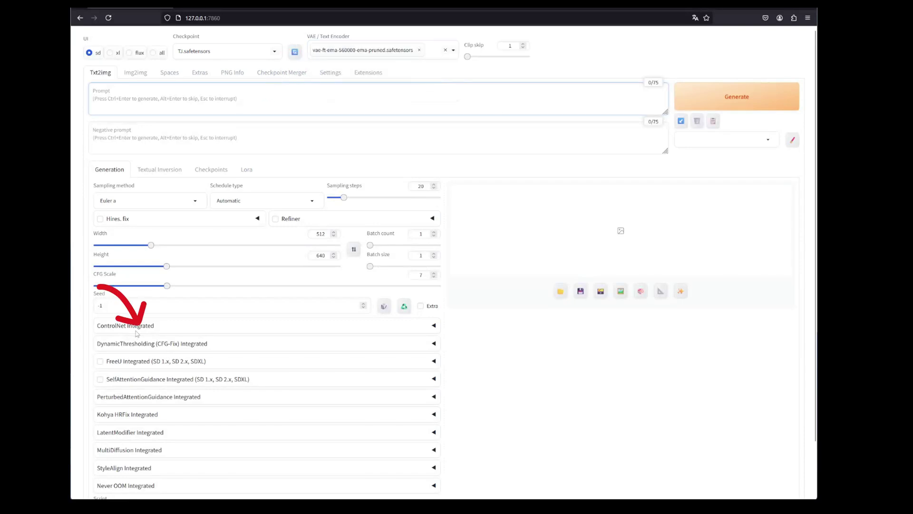
Step: Expand ControlNet Integrated and check which models ControlNet Unit 0 offers, leaving the model set to None
left_click(285, 325)
scroll(272, 263, "down", 6)
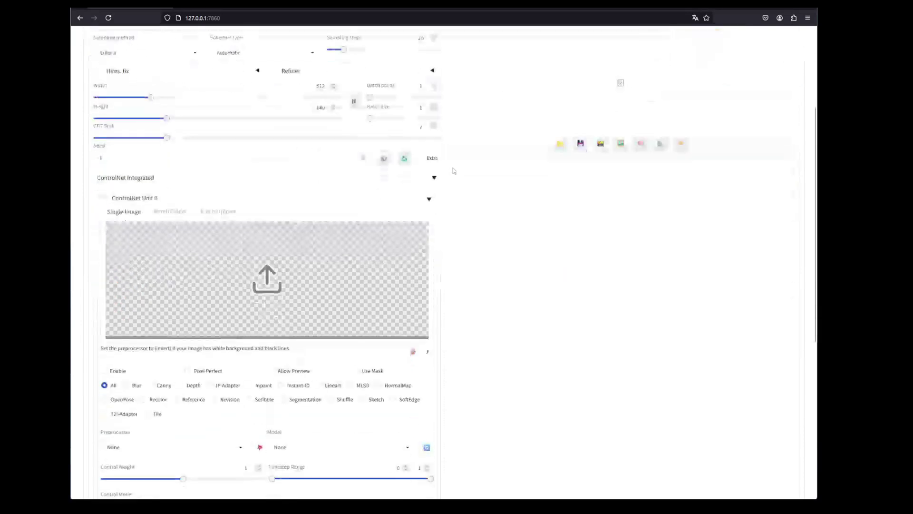
left_click(290, 299)
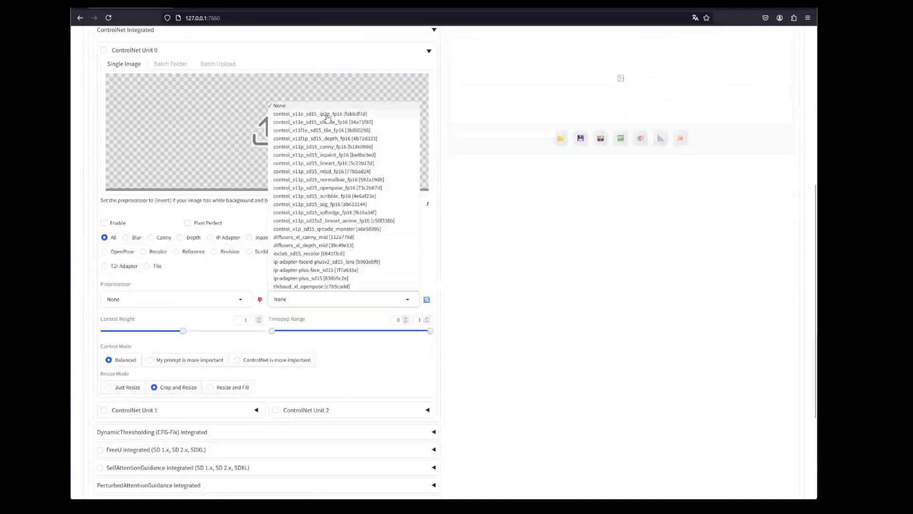
left_click(504, 303)
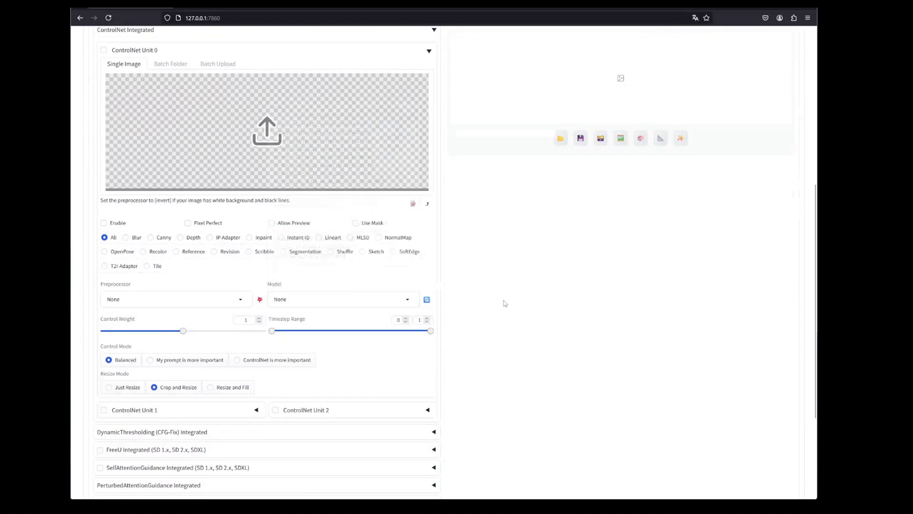
scroll(512, 308, "up", 6)
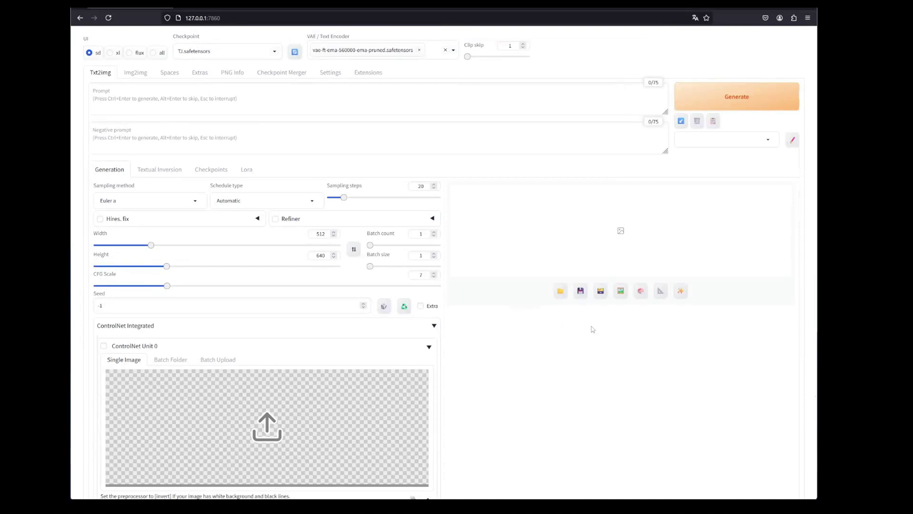
Step: Enter the prompt "1boy, eating steak" and start generating the image
left_click(323, 100)
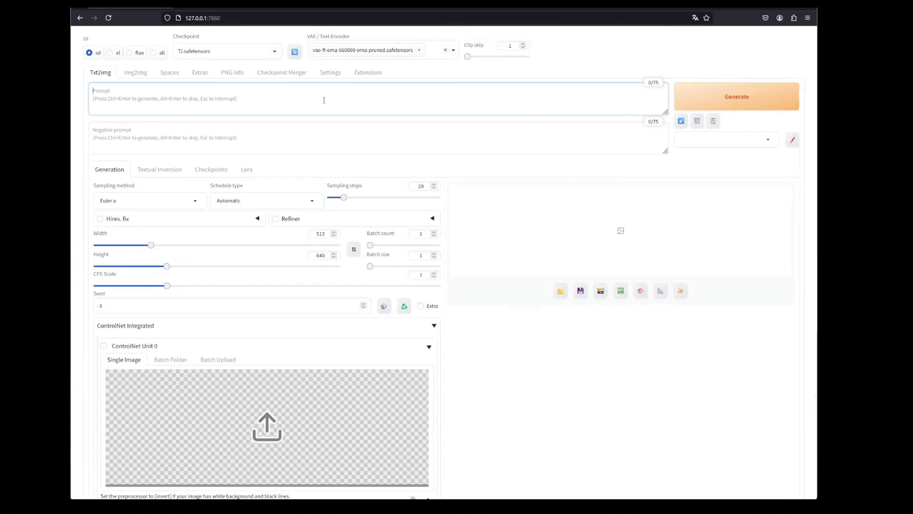
left_click(275, 51)
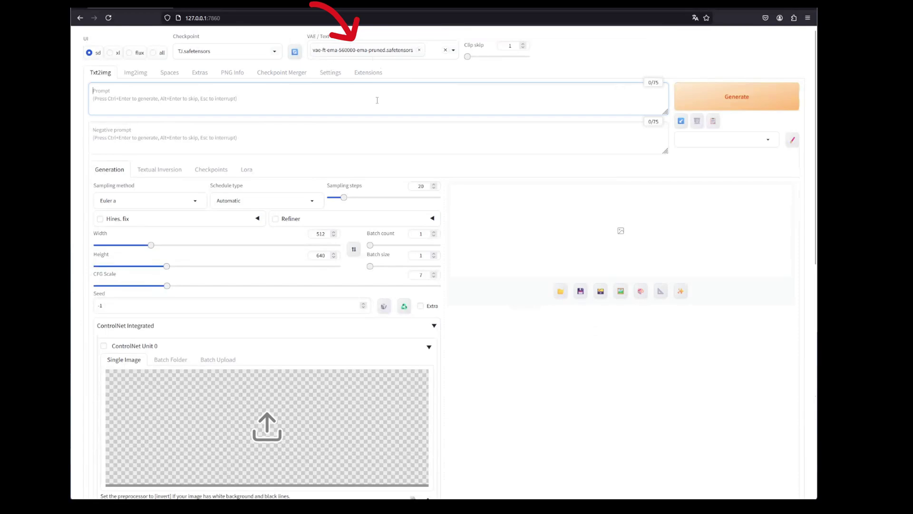
type("1boy, eating ")
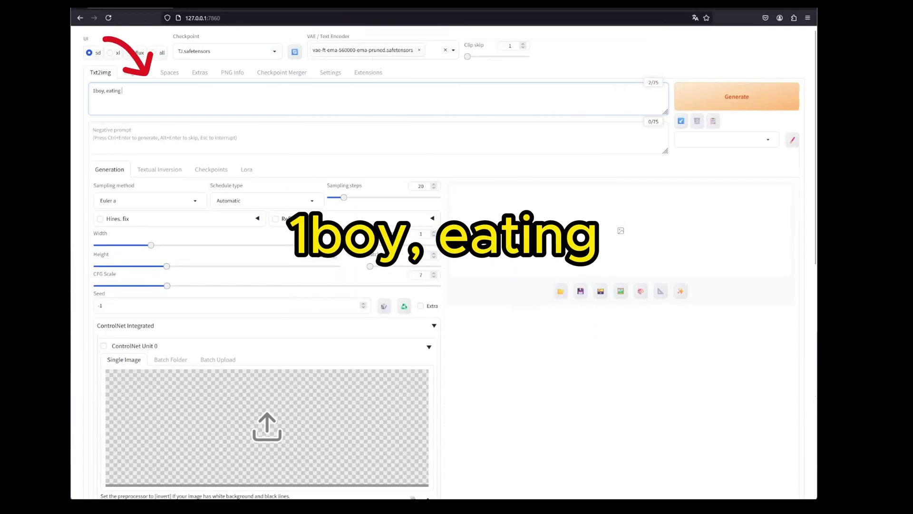
type("steak")
left_click(761, 101)
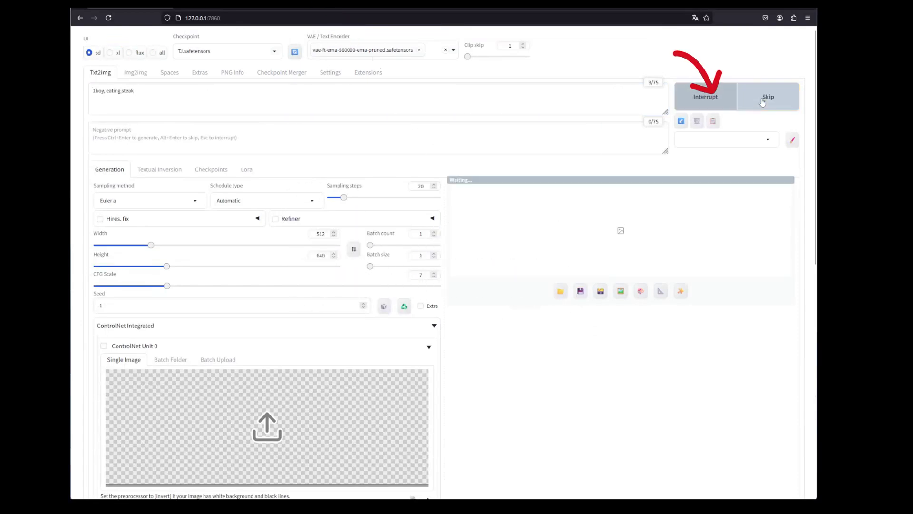